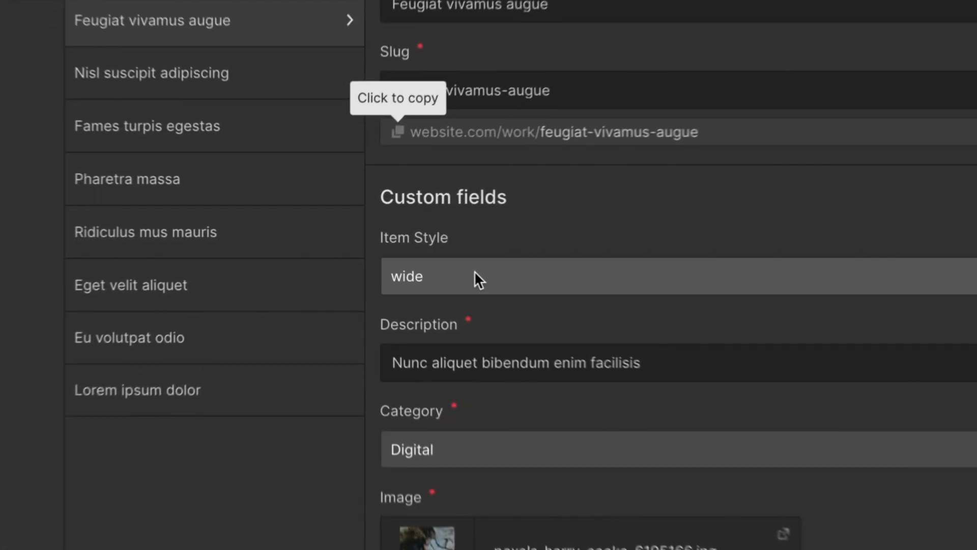
Step: Set the Item Style of the Feugiat vivamus augue work to tall, save it, and check its card on the portfolio page
left_click(416, 264)
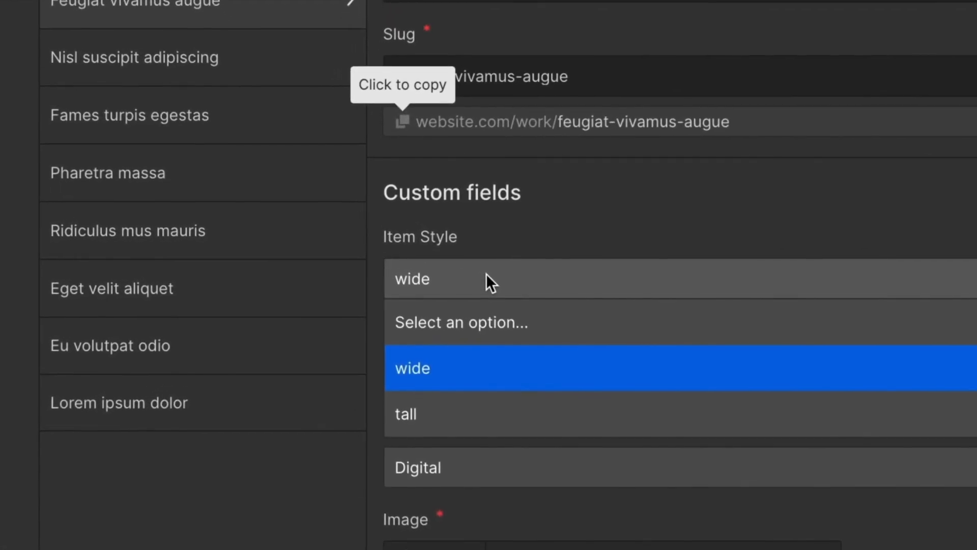
left_click(442, 418)
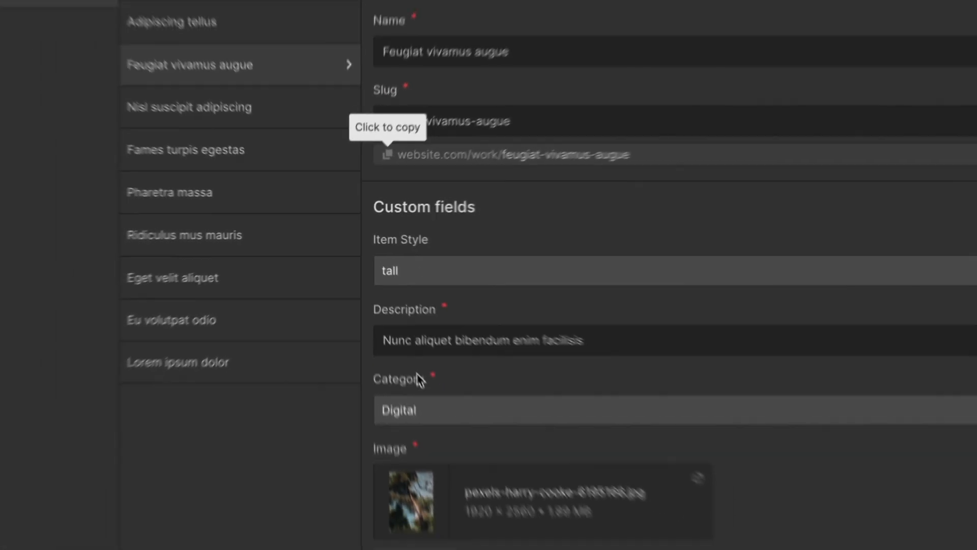
left_click(941, 34)
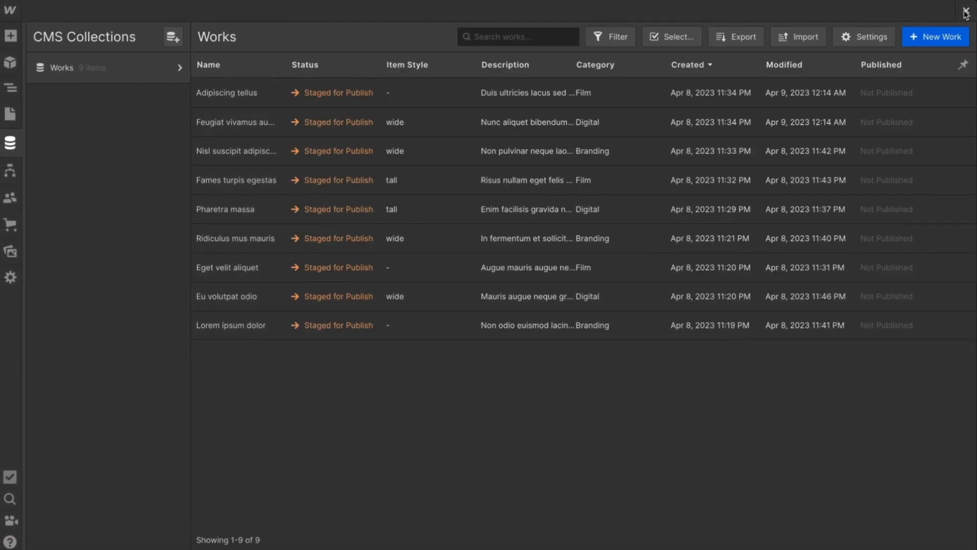
left_click(965, 12)
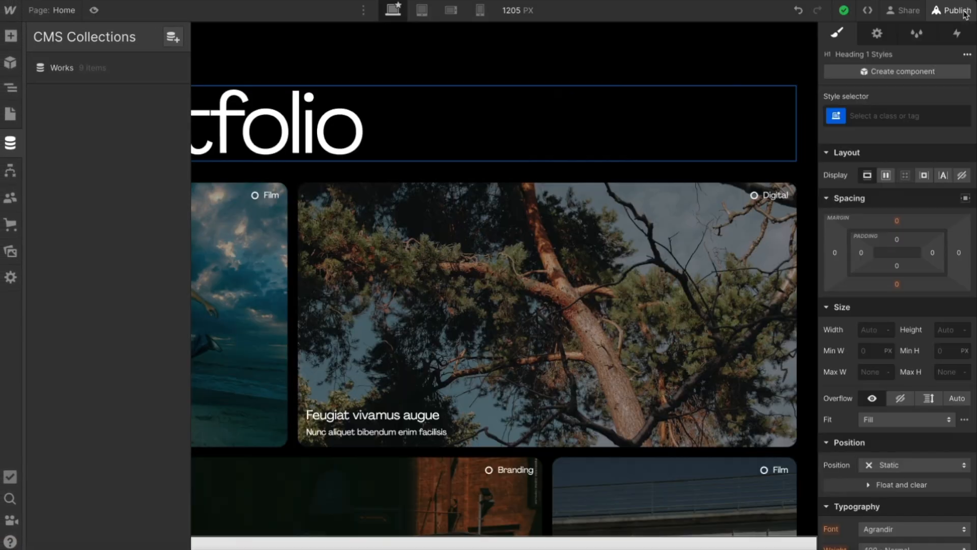
left_click(10, 143)
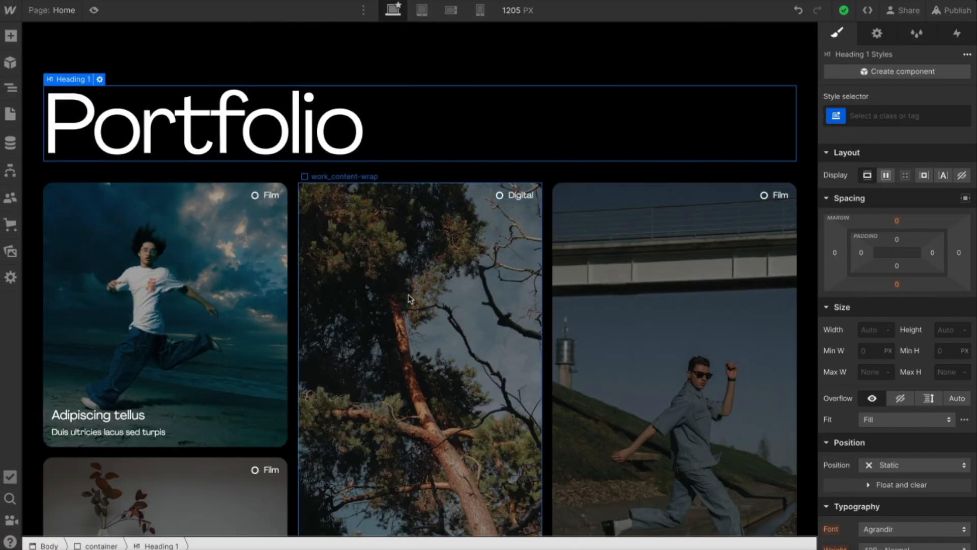
scroll(411, 299, "down", 3)
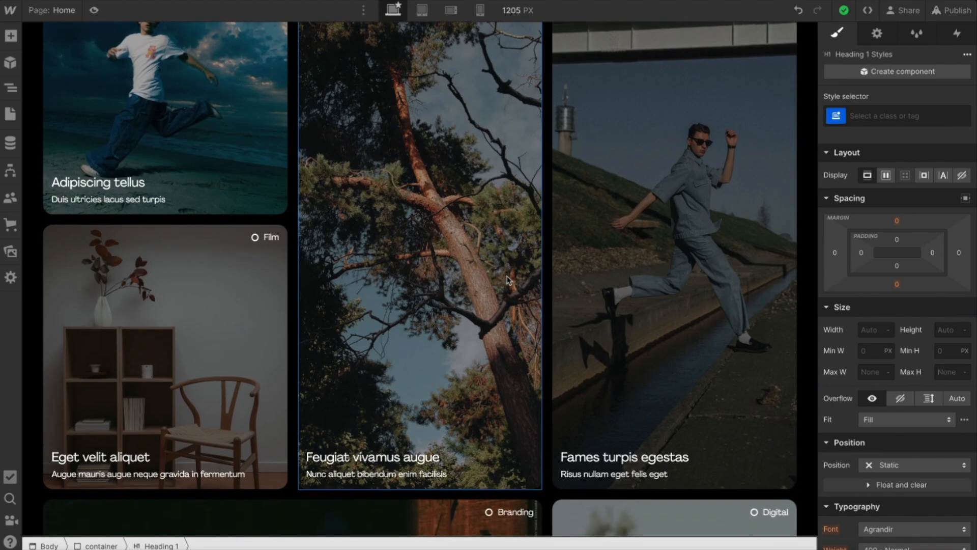
scroll(508, 279, "up", 5)
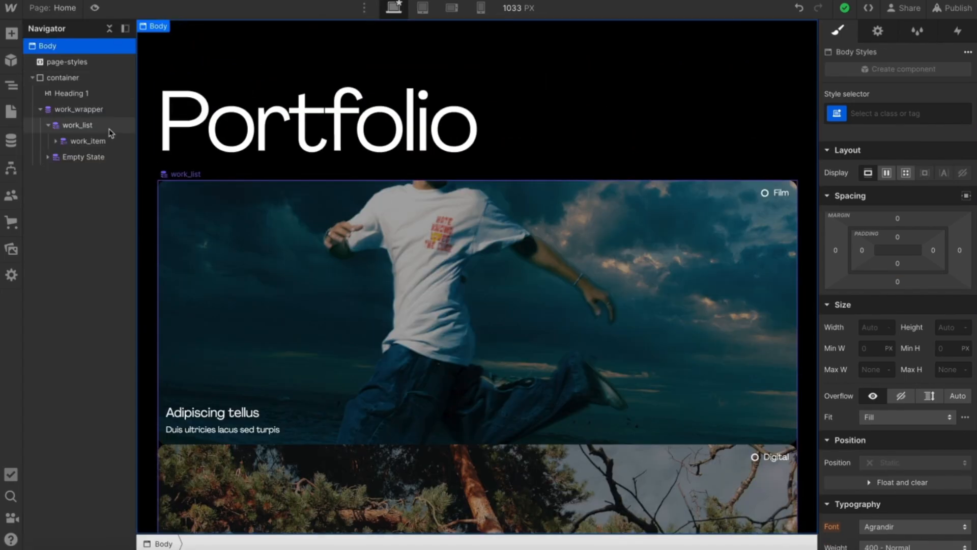
Step: Make work_list a grid with three 1fr columns, one auto row and a 1 em gap
left_click(111, 131)
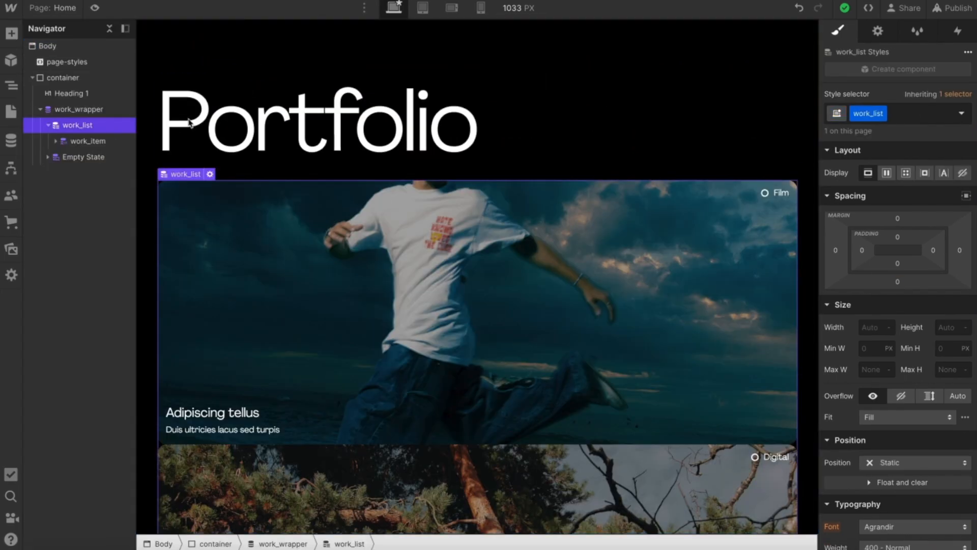
left_click(906, 173)
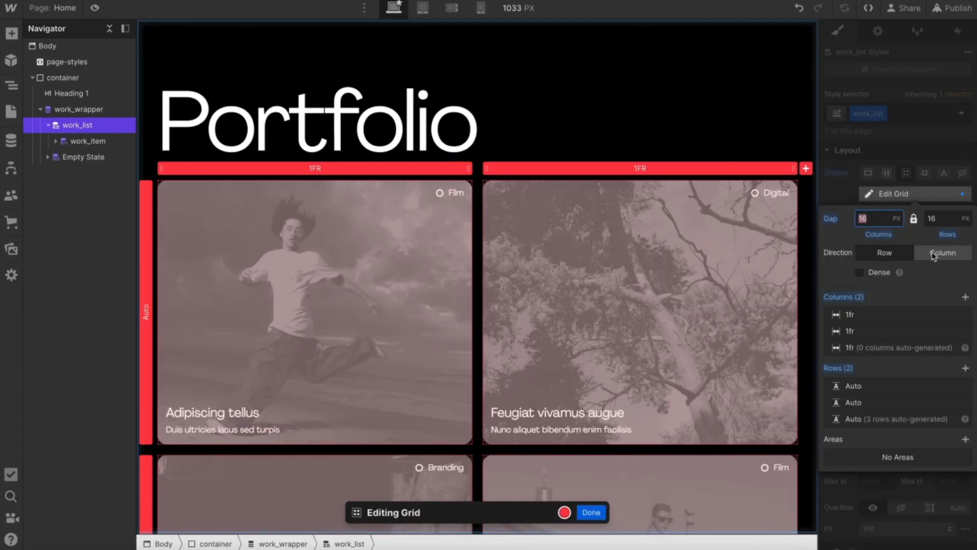
left_click(965, 298)
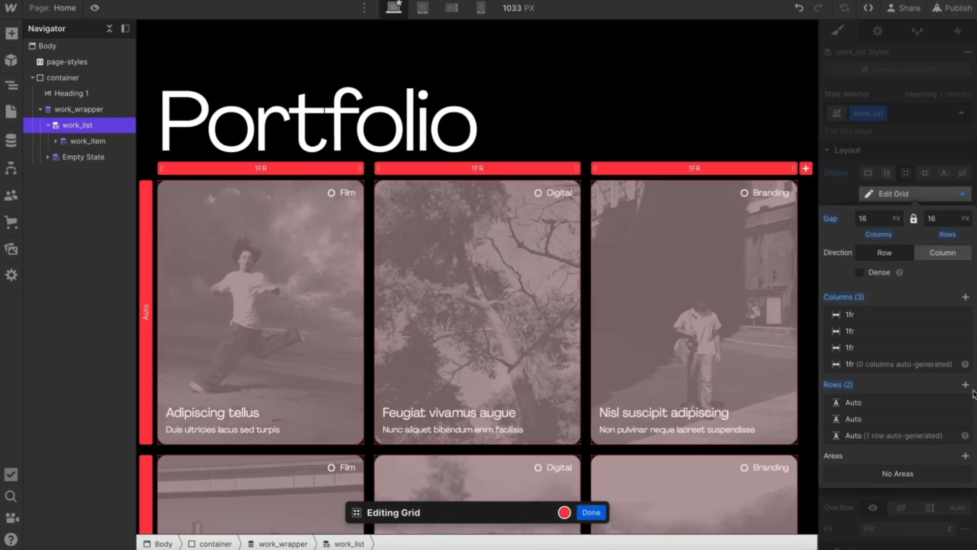
left_click(964, 403)
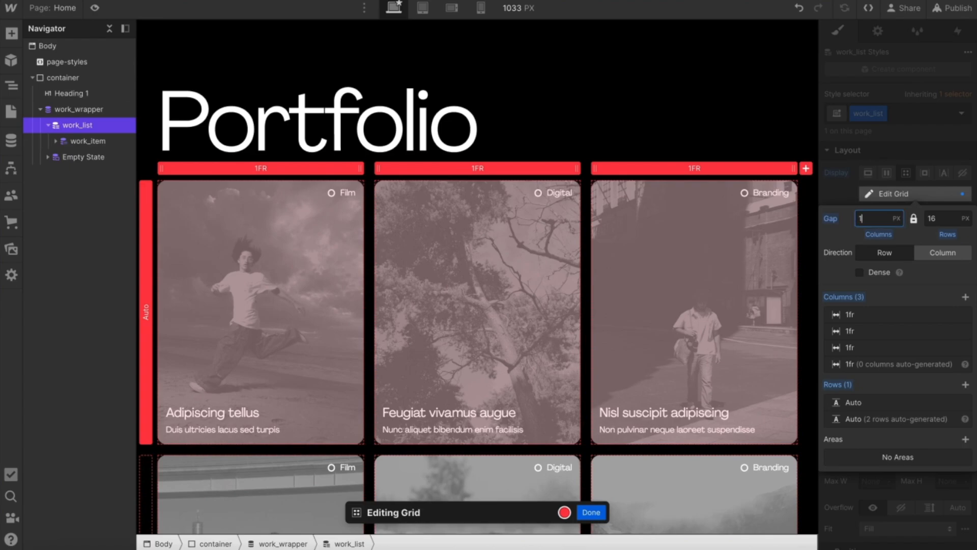
left_click(894, 156)
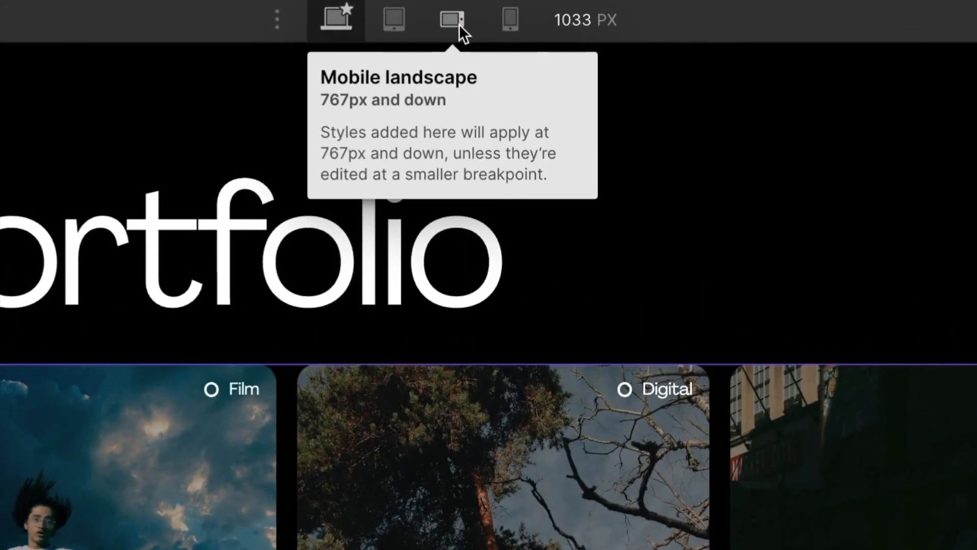
Step: Reduce the work_list grid to one column at the mobile landscape breakpoint, then return to the desktop breakpoint
left_click(459, 24)
left_click(913, 203)
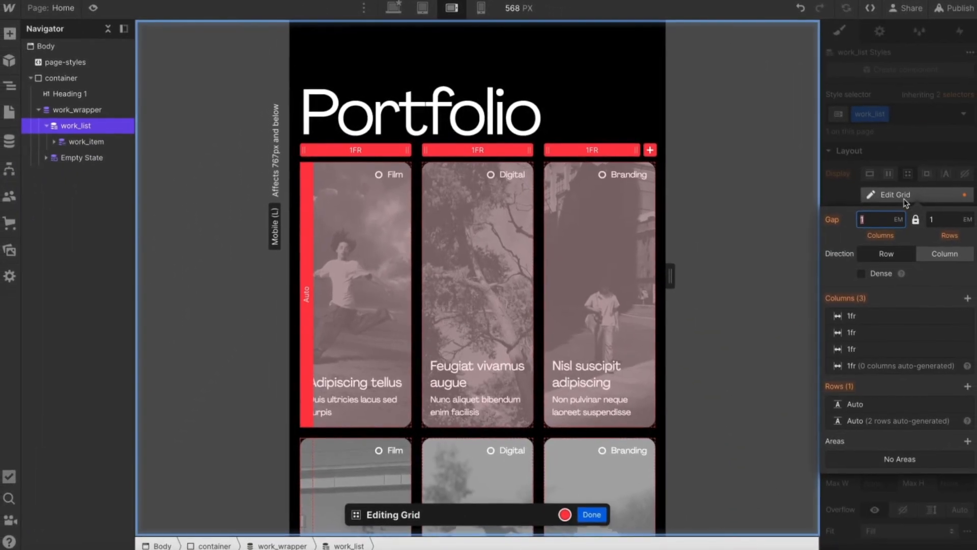
left_click(964, 315)
left_click(965, 315)
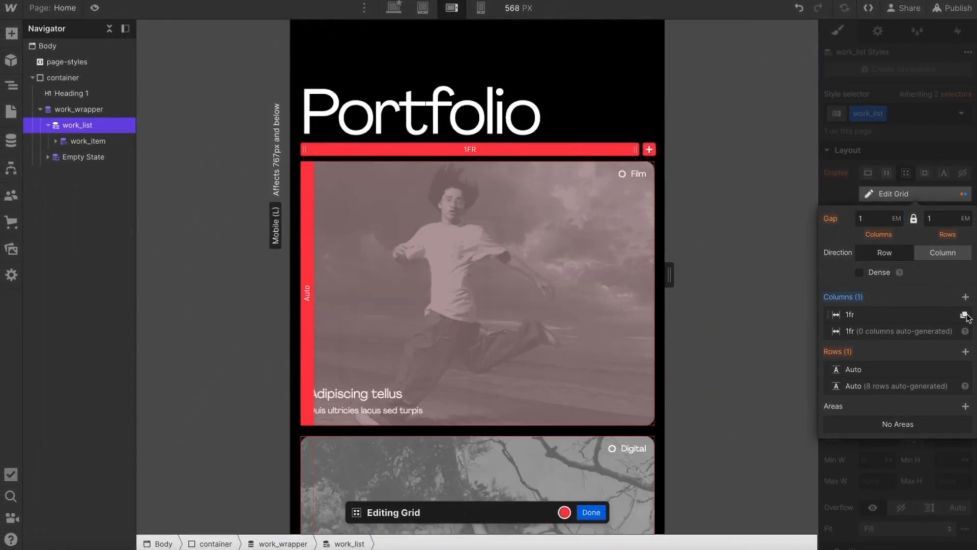
key("Escape")
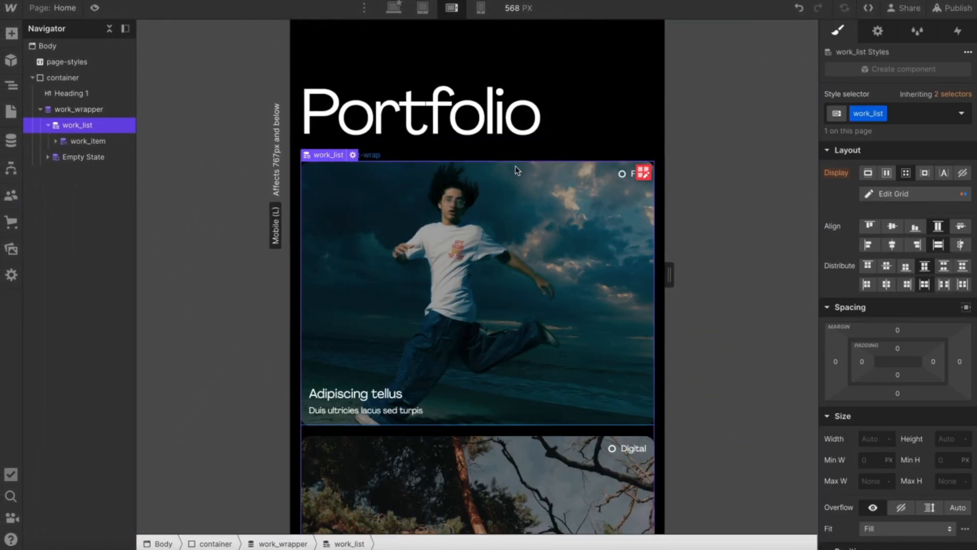
left_click(481, 9)
left_click(394, 8)
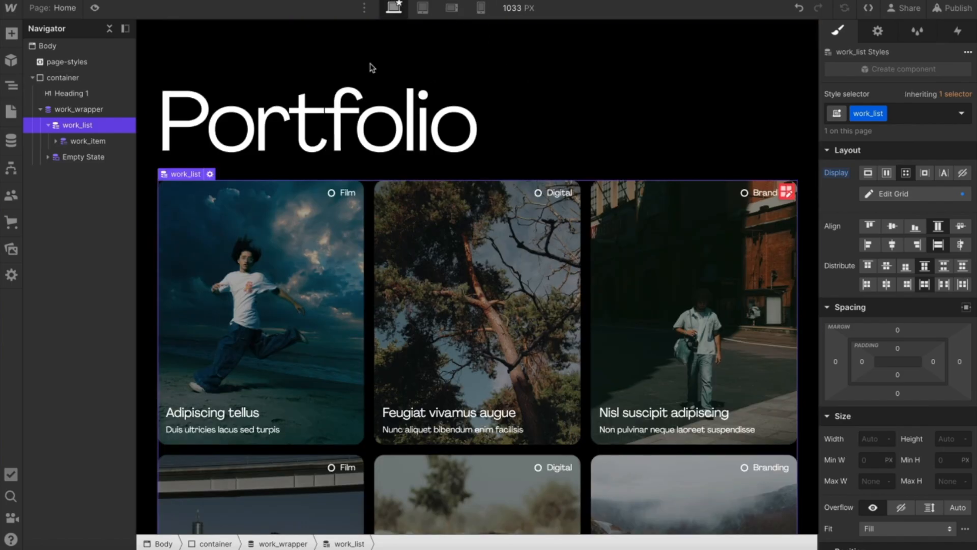
Step: Add an Option field labelled Item Style to the custom fields of the Works collection
left_click(13, 141)
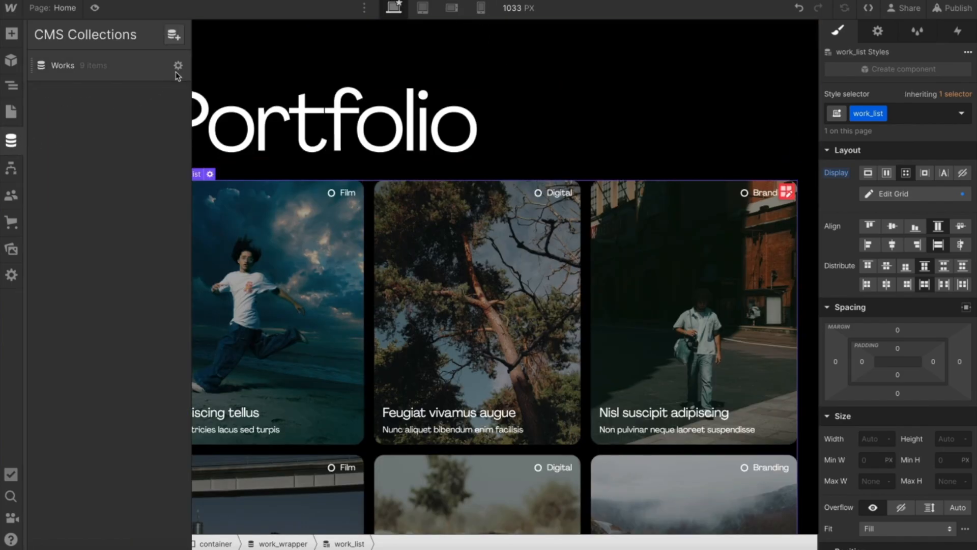
left_click(178, 67)
scroll(305, 331, "down", 3)
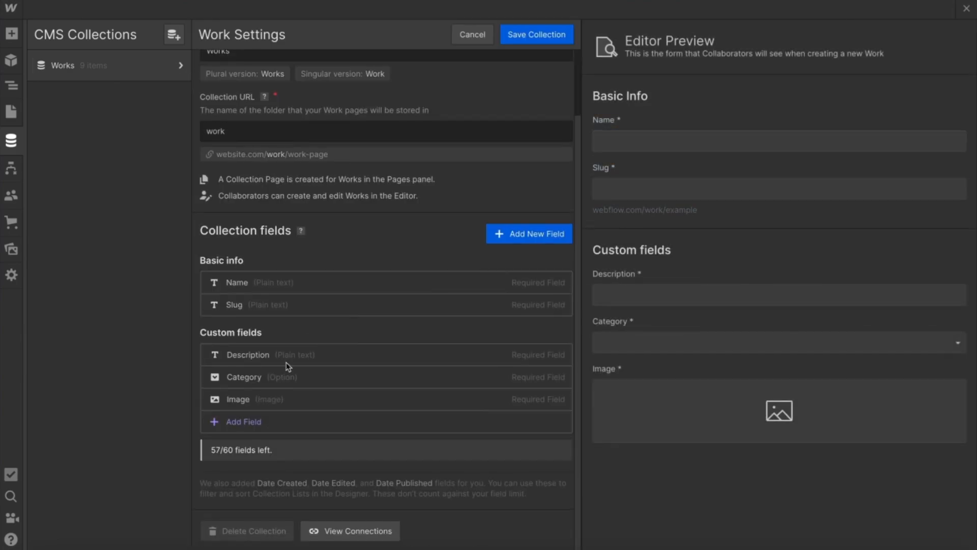
left_click(247, 423)
scroll(248, 422, "down", 5)
left_click(384, 314)
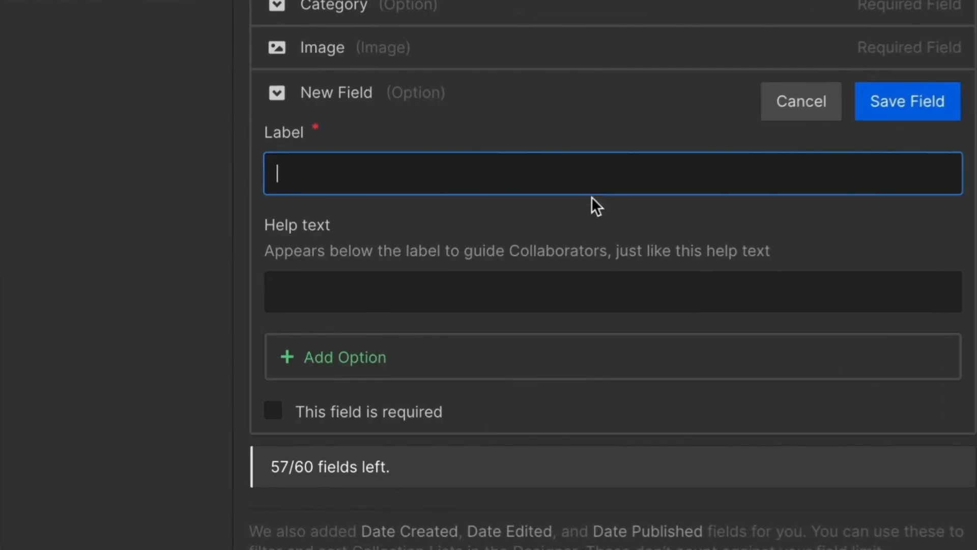
type("Item Sty")
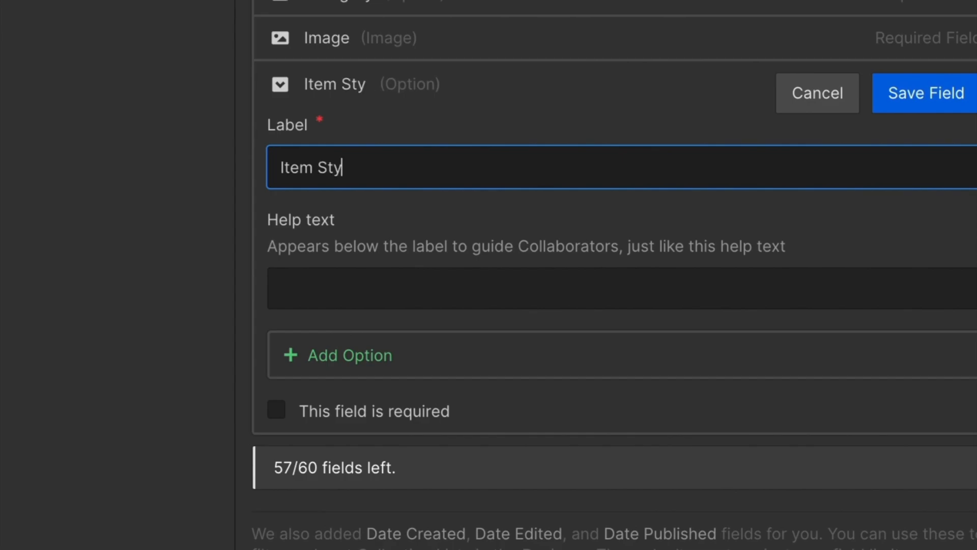
Step: Give the Item Style field the options wide and tall, and save the field and the collection
left_click(380, 350)
type("wide")
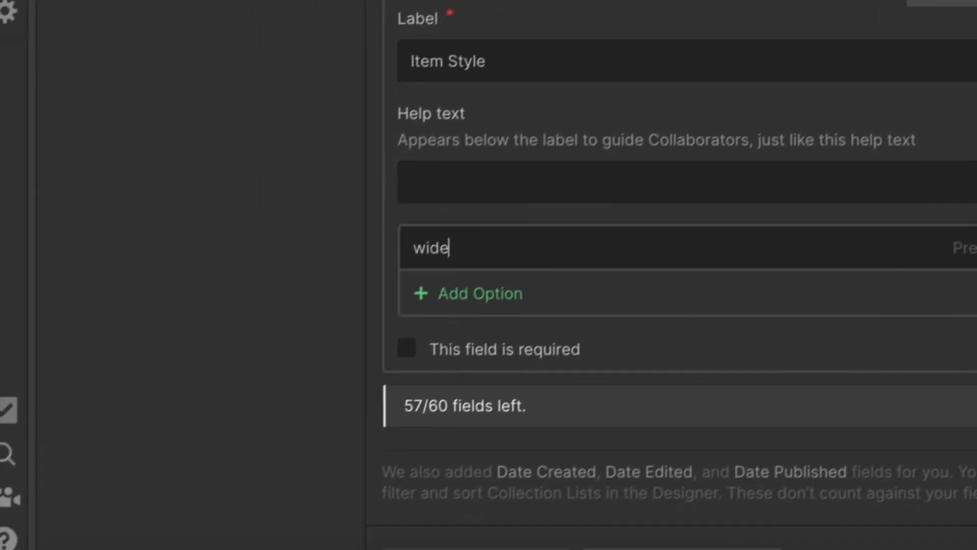
key("Return")
left_click(333, 398)
type("tall")
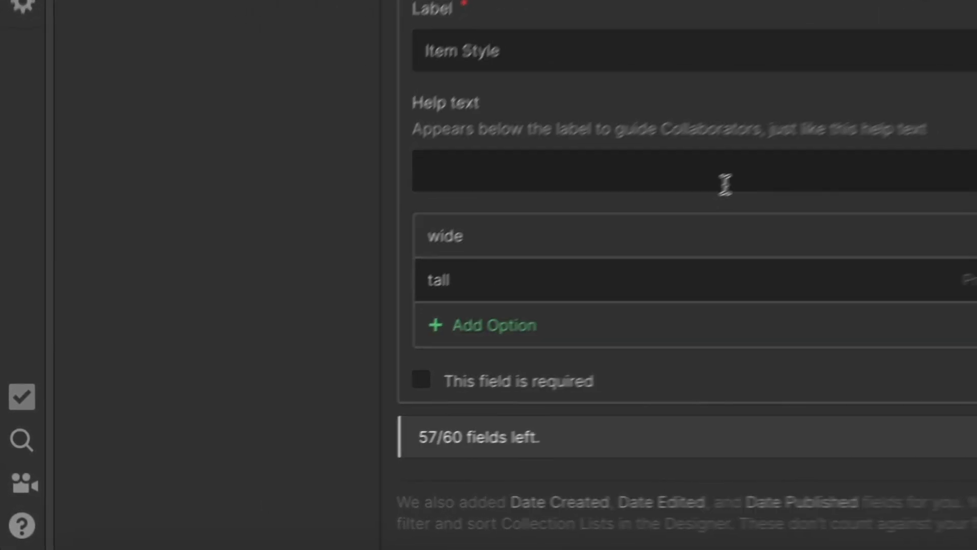
left_click(613, 221)
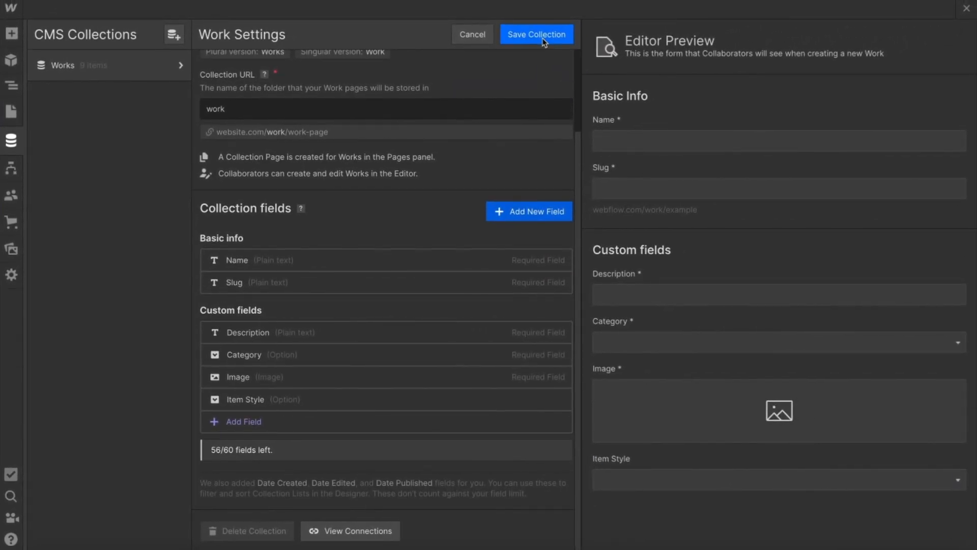
left_click(543, 38)
Step: Set the Item Style of the Nisl suscipit adipiscing work to wide and save it
left_click(386, 147)
scroll(425, 328, "down", 2)
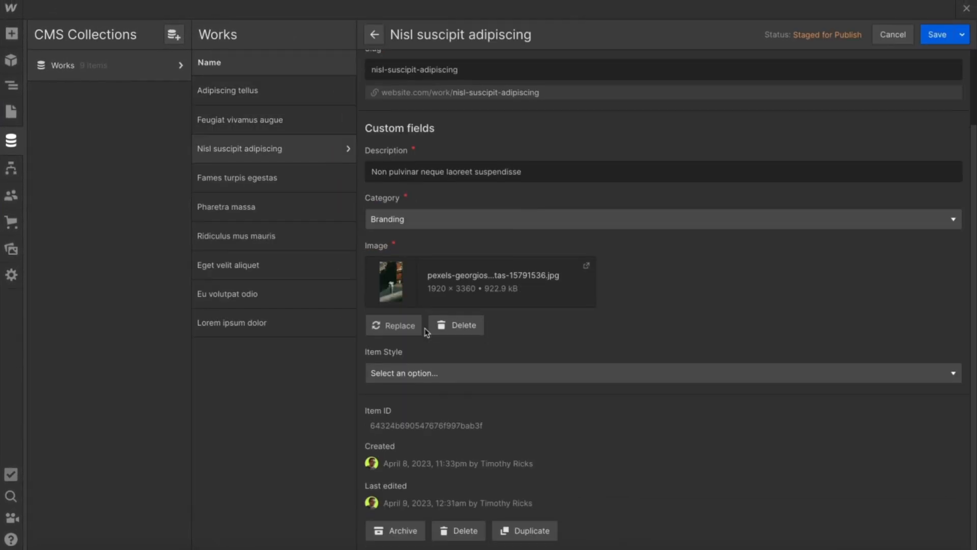
left_click(407, 373)
left_click(402, 413)
left_click(922, 39)
Step: Set the Item Style of the Fames turpis egestas work to tall and save it
left_click(310, 178)
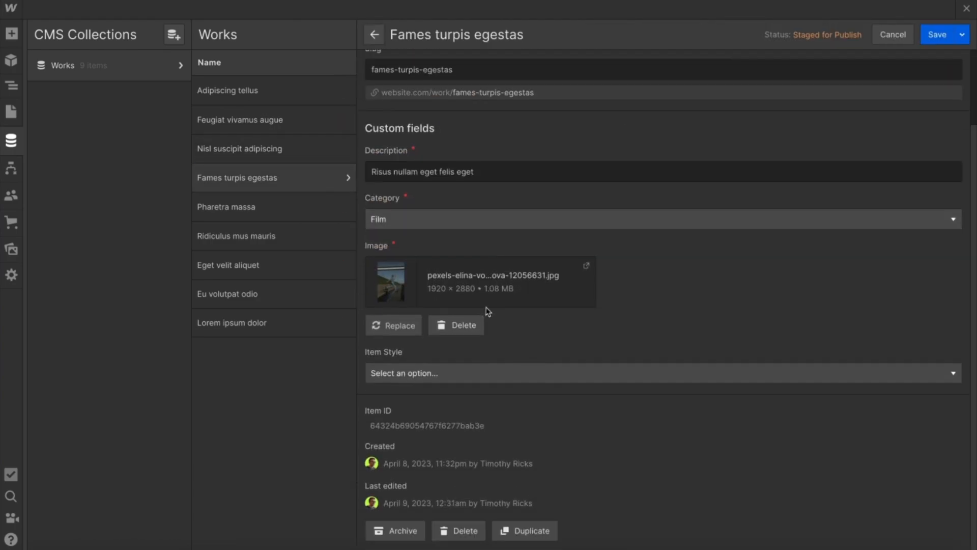
left_click(407, 373)
left_click(394, 441)
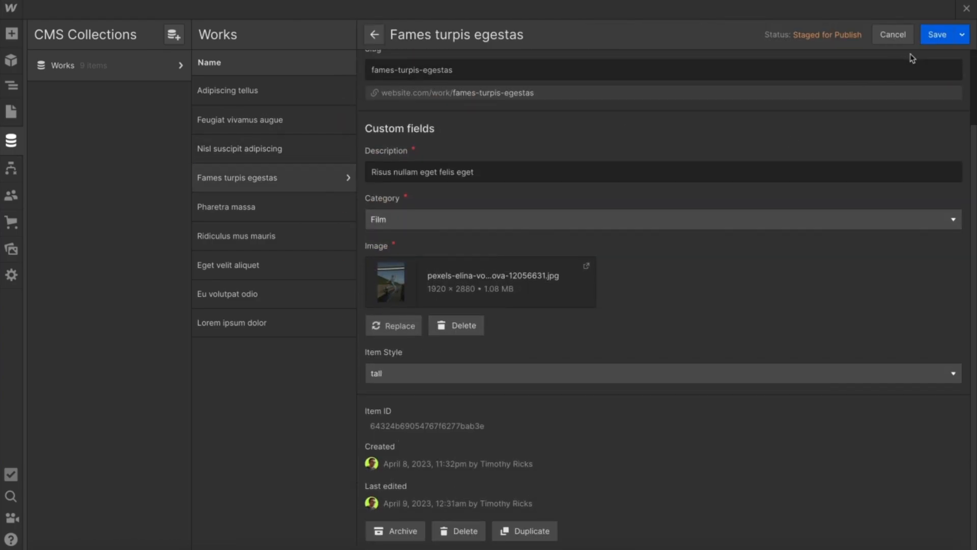
left_click(924, 40)
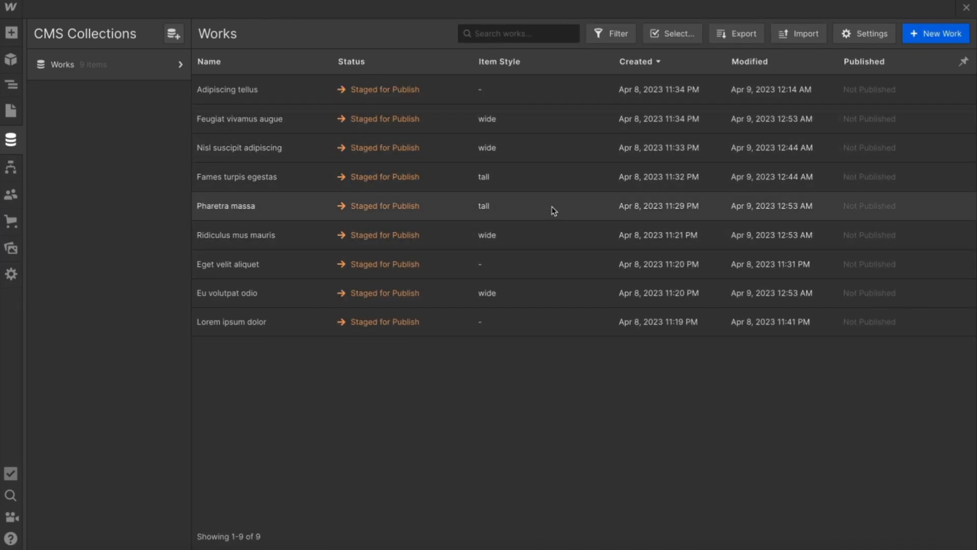
Step: Add a custom attribute named item-style to work_item, with its value bound to the Works collection's Item Style field
left_click(14, 89)
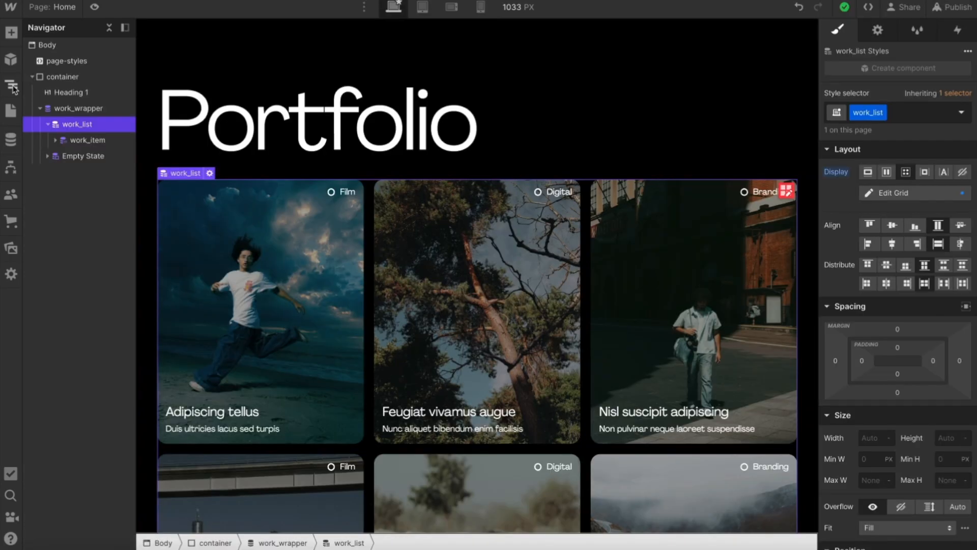
left_click(92, 142)
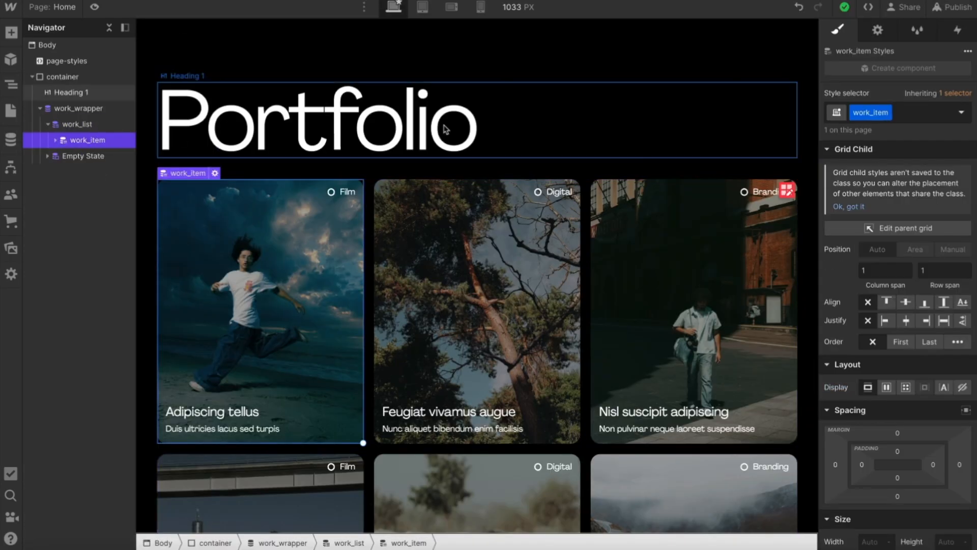
left_click(878, 32)
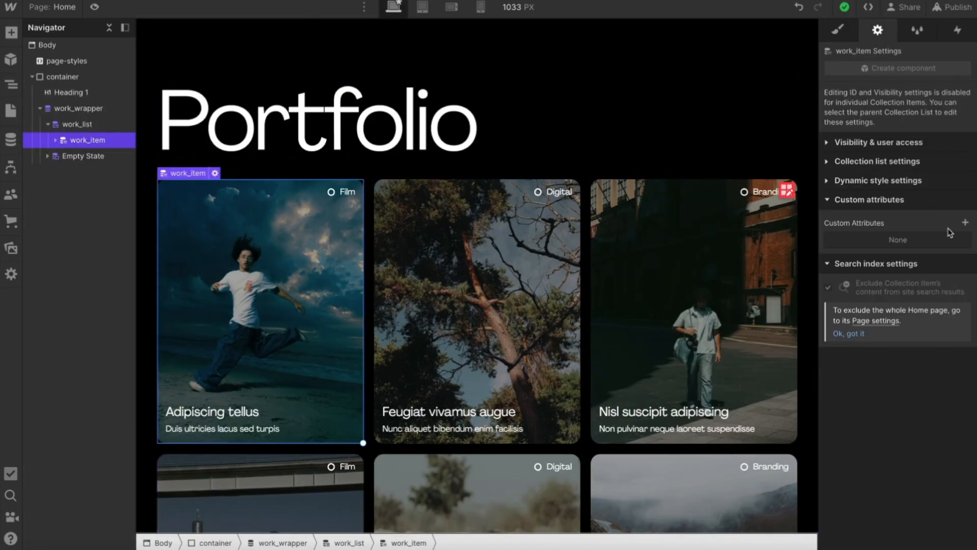
left_click(966, 223)
left_click(904, 261)
type("i")
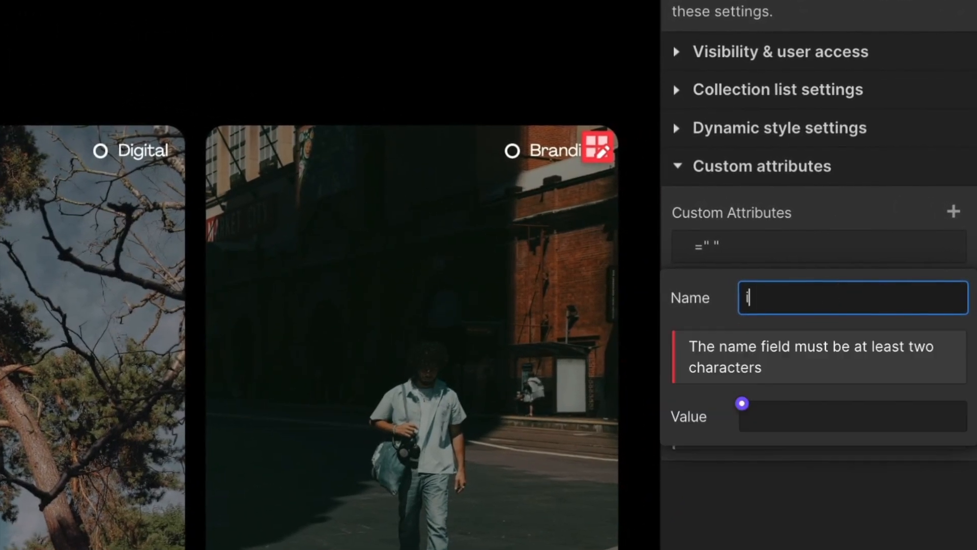
type("tem-style")
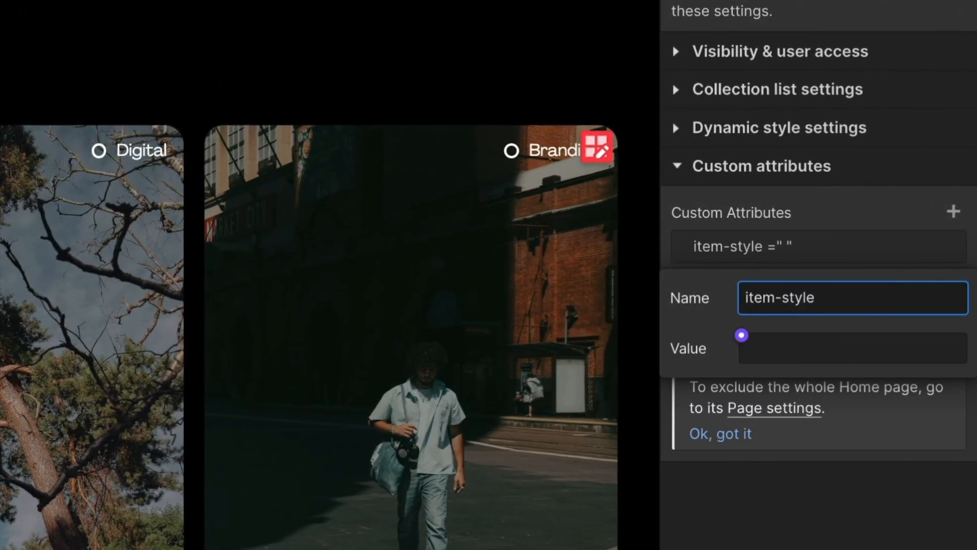
left_click(743, 336)
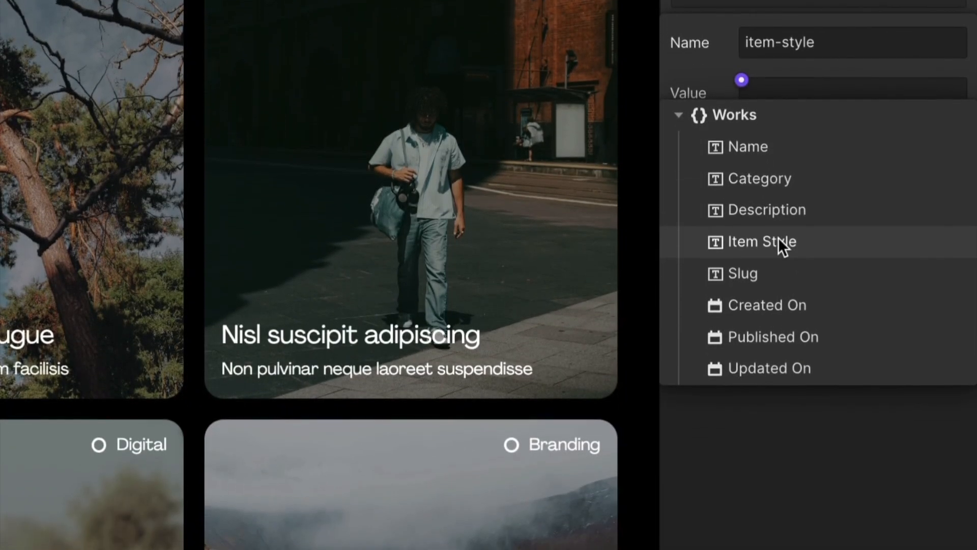
left_click(779, 501)
left_click(784, 302)
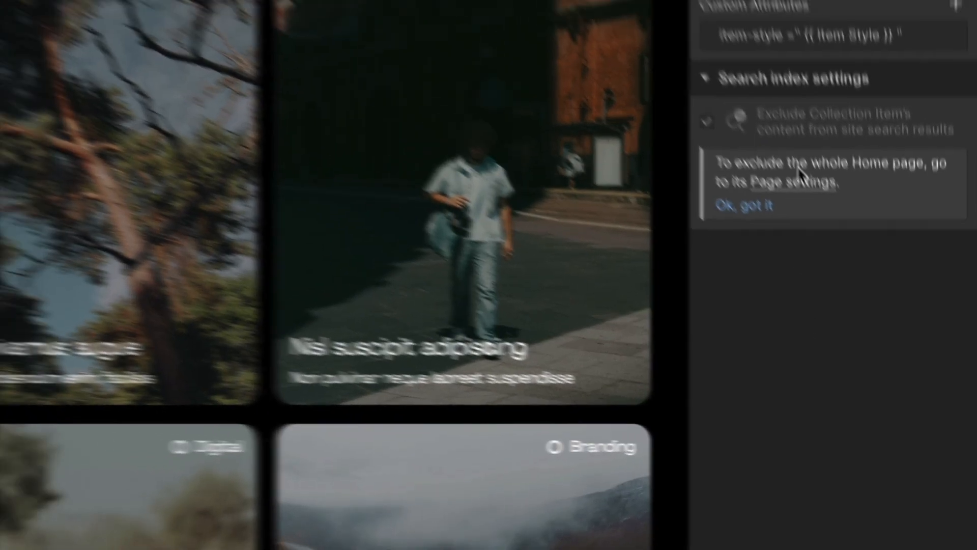
left_click(834, 29)
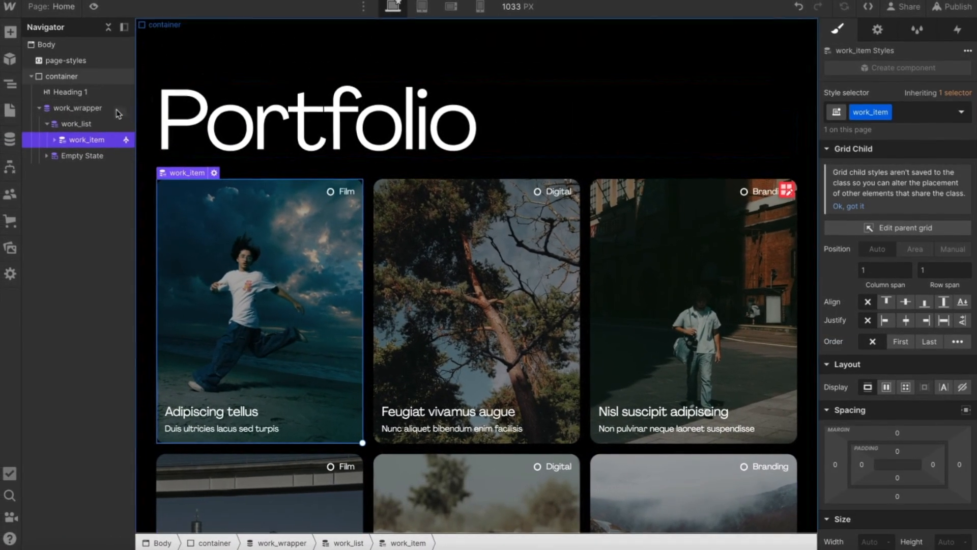
Step: Add a div block at the end of the container and give it the existing work_list class
left_click(98, 81)
key("ctrl+k")
type("div")
key("Return")
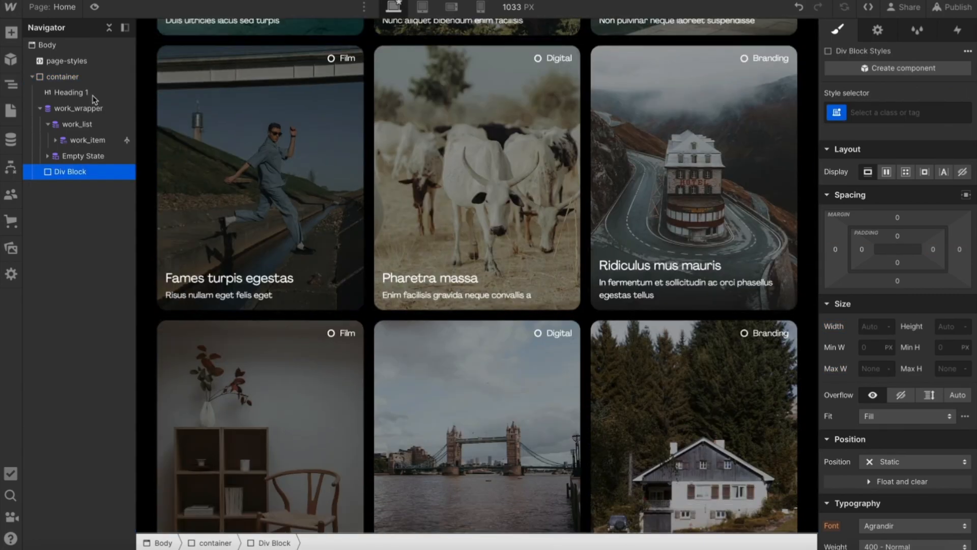
left_click(881, 109)
type("work_list")
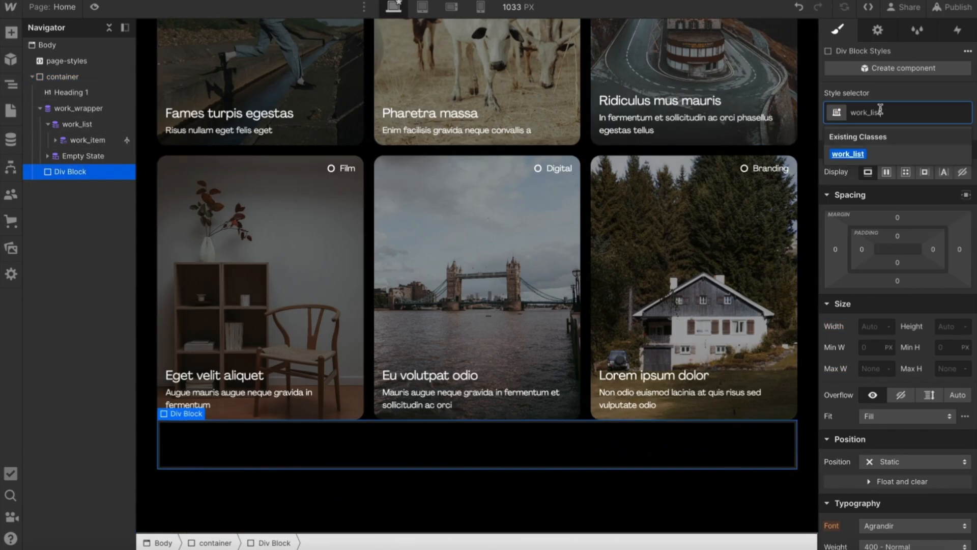
left_click(864, 155)
Step: Add a div block inside the new work_list div and duplicate it until there are four
key("ctrl+e")
type("d")
key("Return")
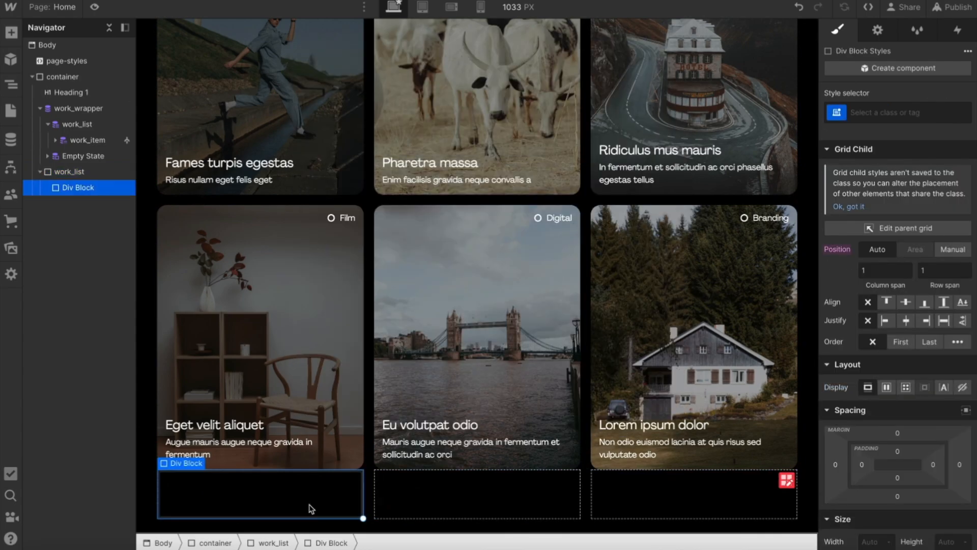
key("ctrl+d")
key("ctrl+d")
key("ctrl+d")
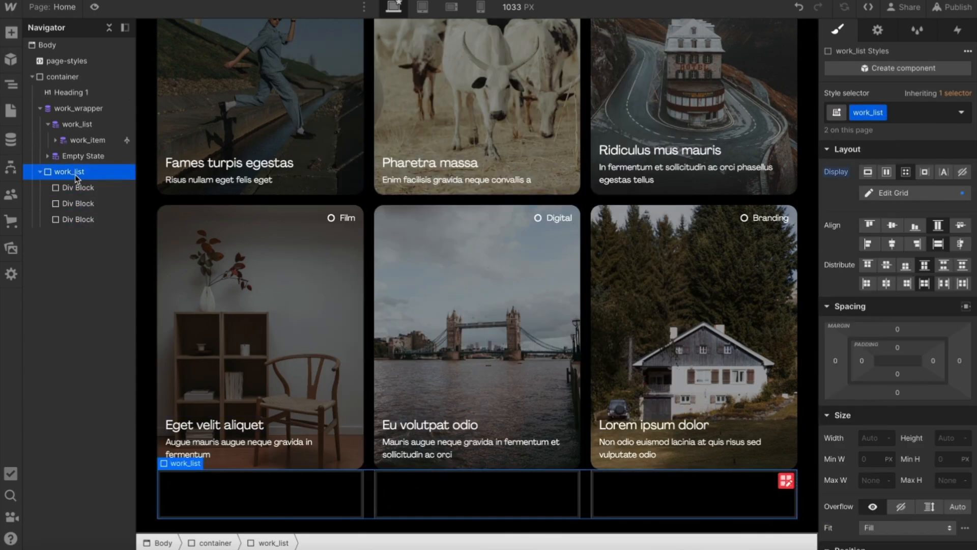
Step: Make the first placeholder div block span two columns and the second one span two rows
scroll(357, 402, "down", 2)
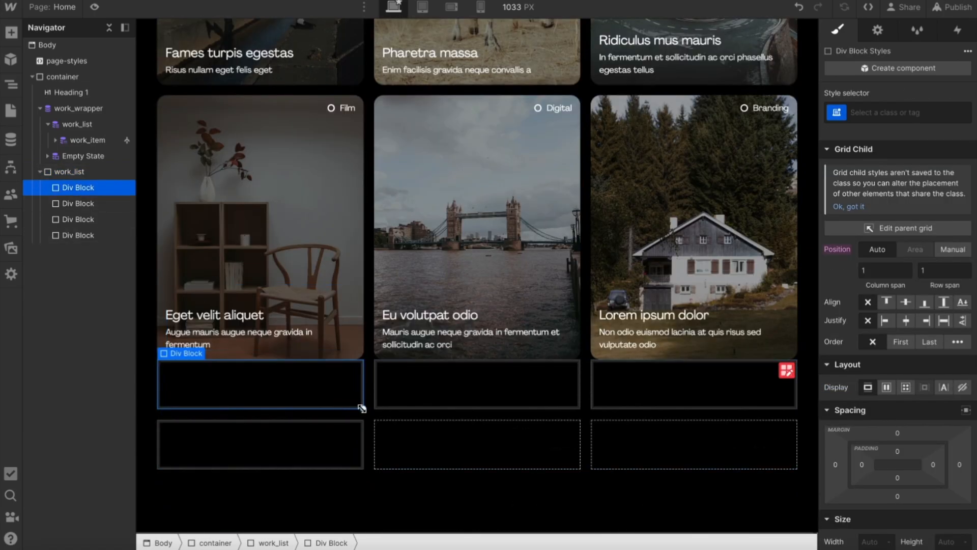
left_click_drag(362, 410, 549, 402)
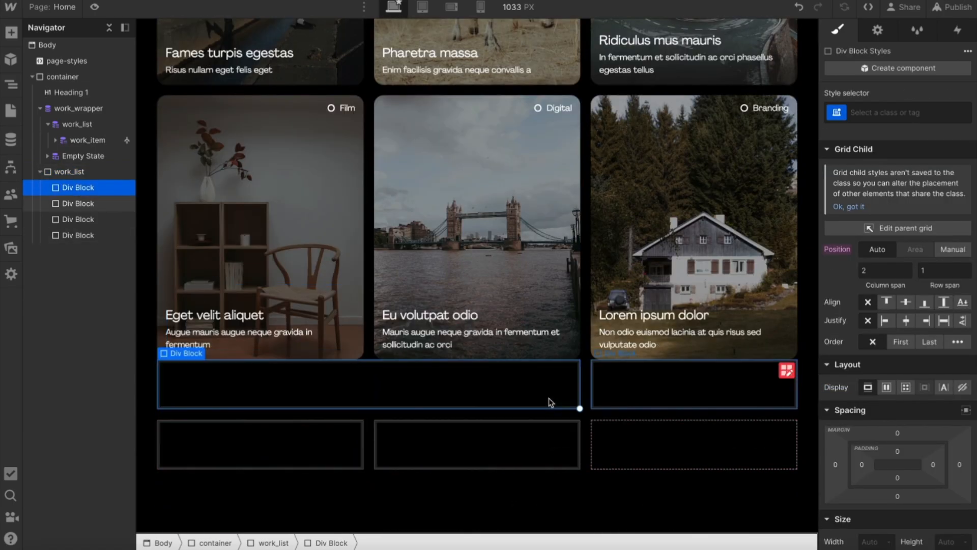
left_click(686, 397)
left_click_drag(796, 410, 796, 467)
Step: Copy the CSS of the two-column-wide div block from the CSS preview and close the preview
left_click(377, 390)
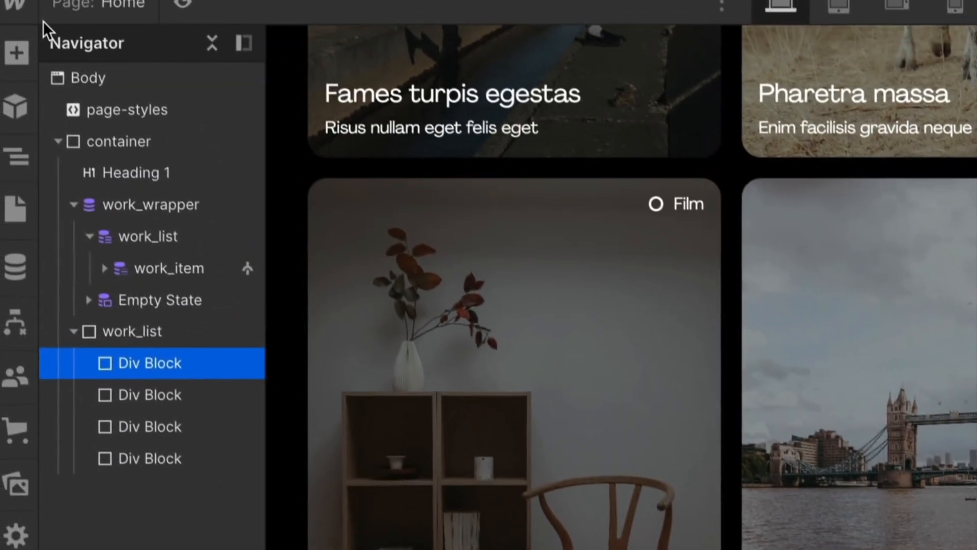
left_click(23, 19)
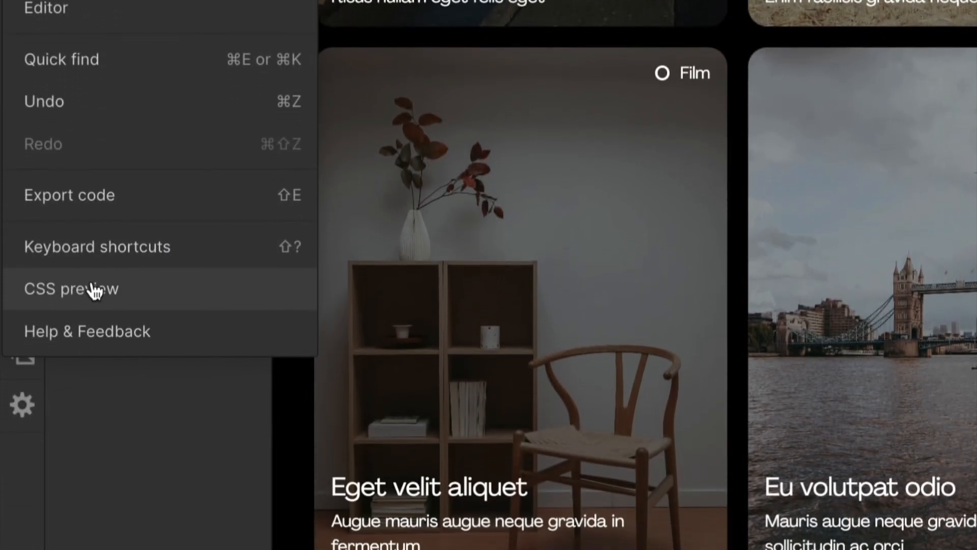
left_click(93, 348)
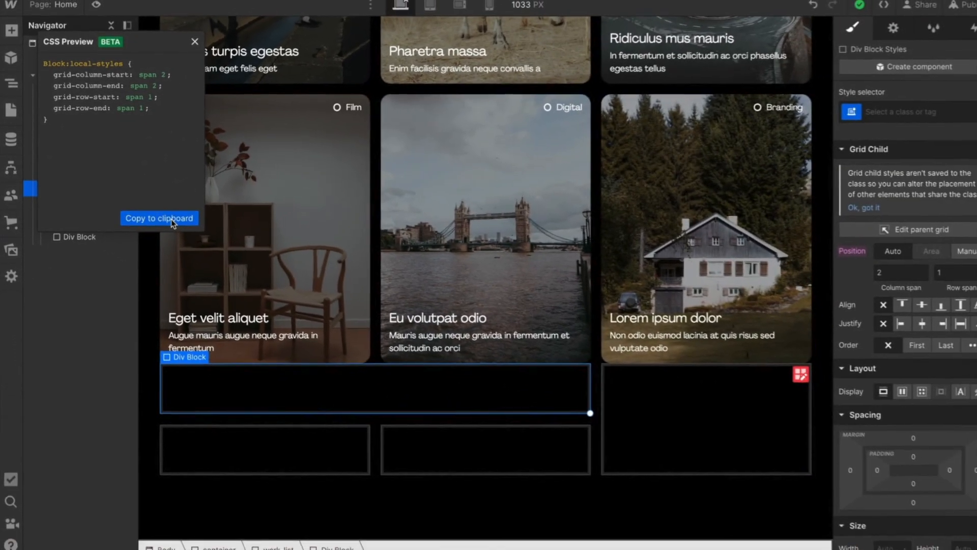
left_click(334, 288)
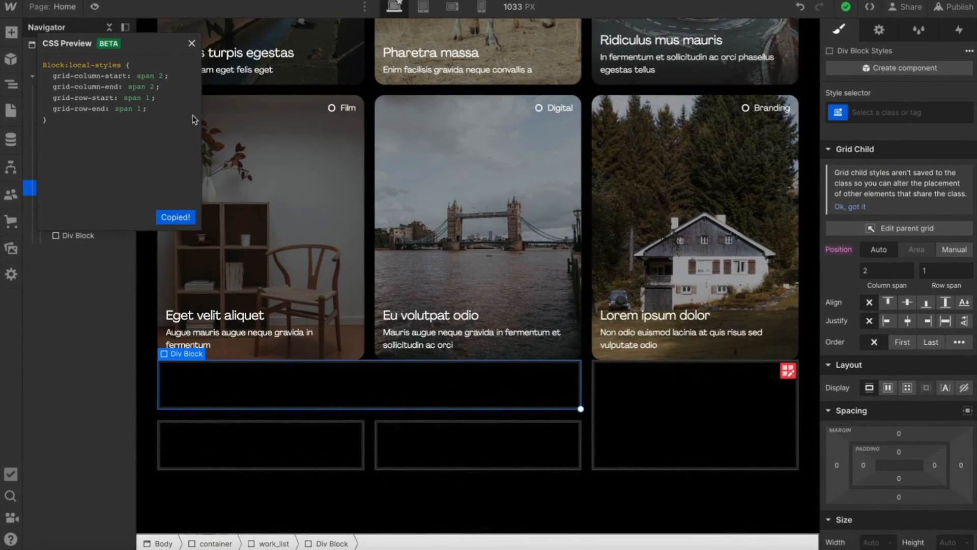
left_click(191, 44)
Step: Paste the copied CSS into the page-styles embed, replace its selector with [item-style=wide], and save and close the code
left_click(67, 60)
left_click(200, 26)
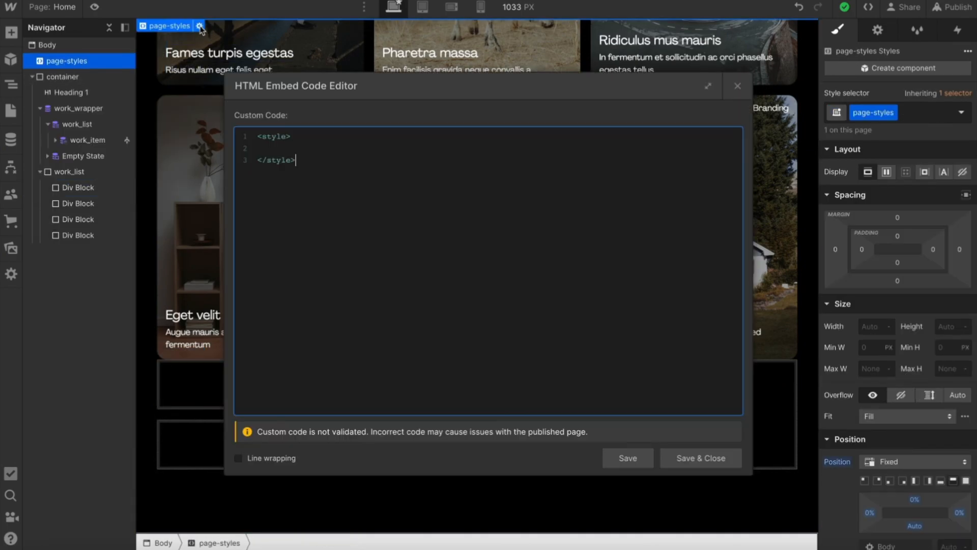
key("ctrl+v")
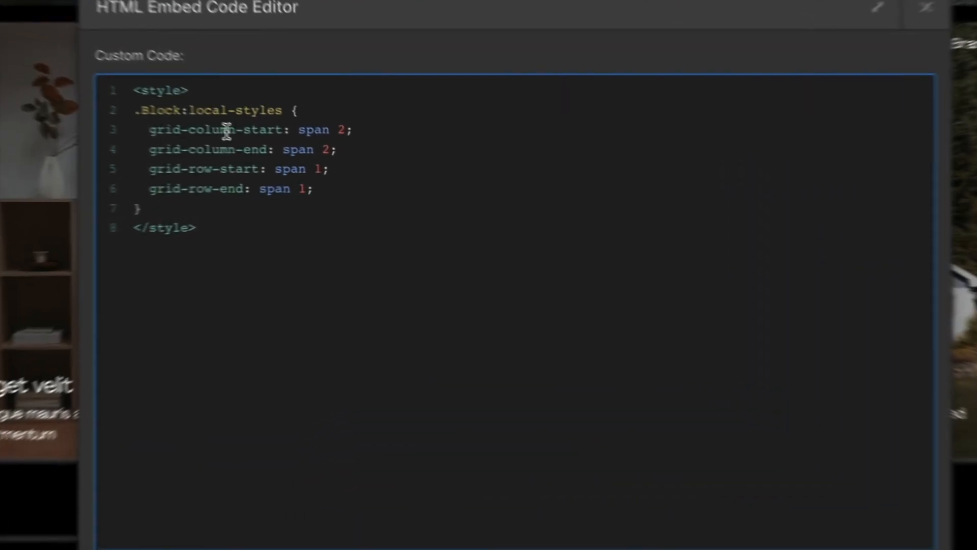
double_click(347, 149)
left_click_drag(104, 81, 70, 90)
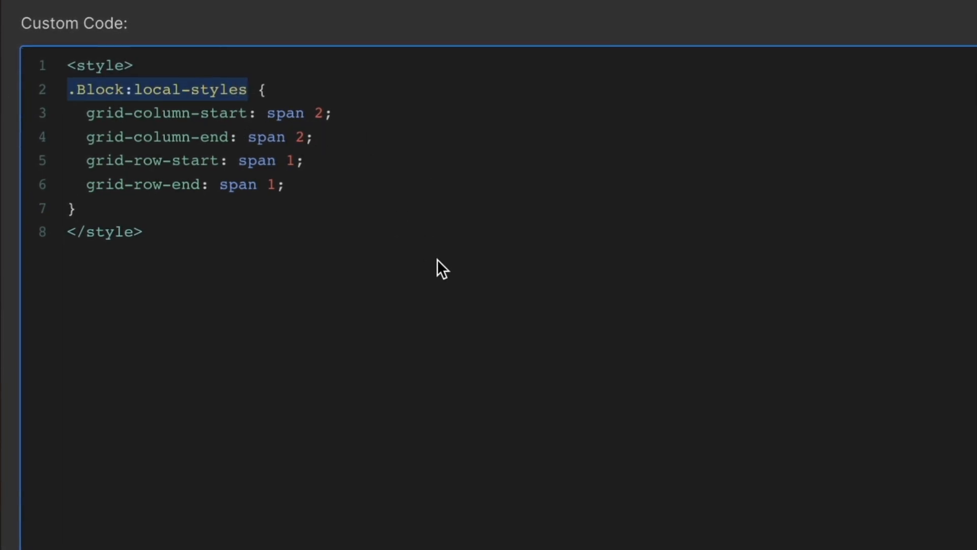
type("[]")
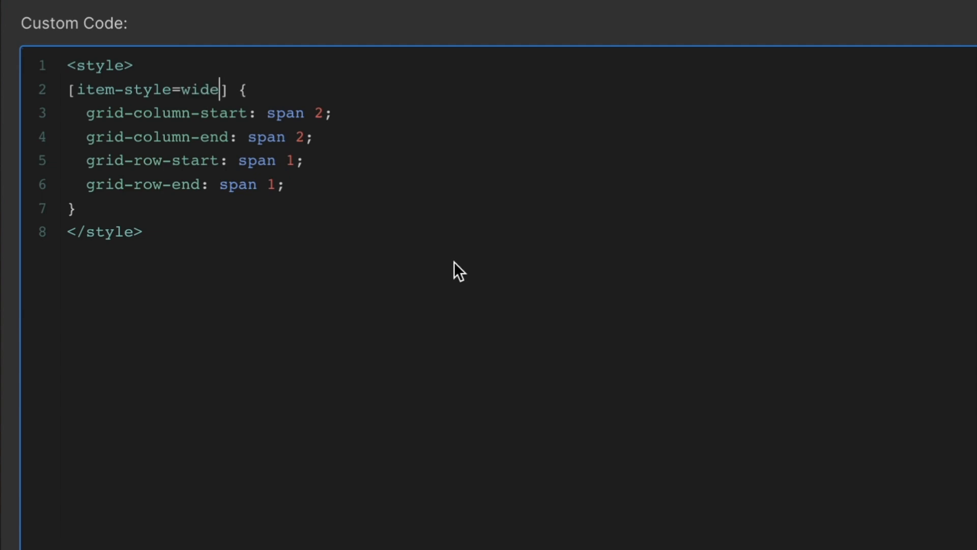
left_click_drag(144, 137, 318, 138)
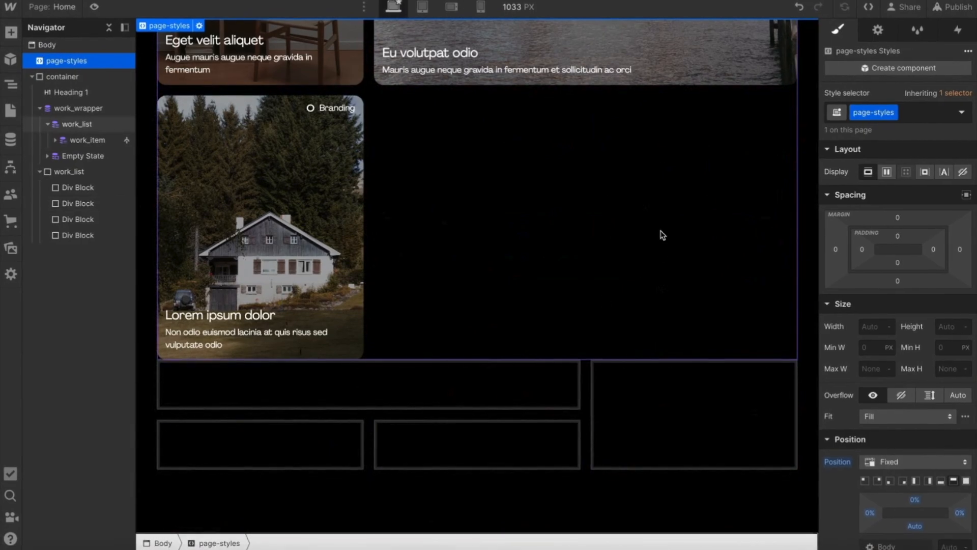
Step: Copy the CSS of the two-row-tall div block from the CSS preview and close the preview
left_click(678, 440)
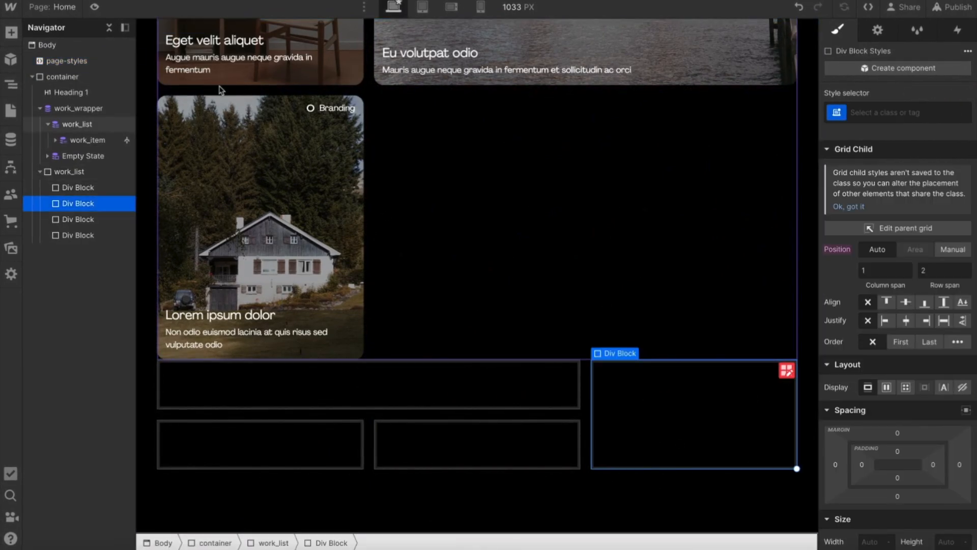
left_click(10, 7)
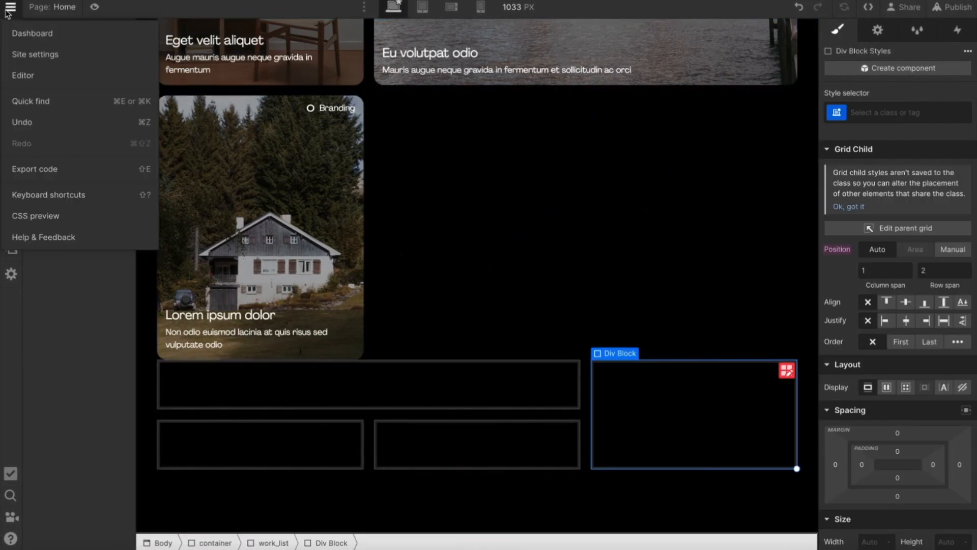
left_click(69, 221)
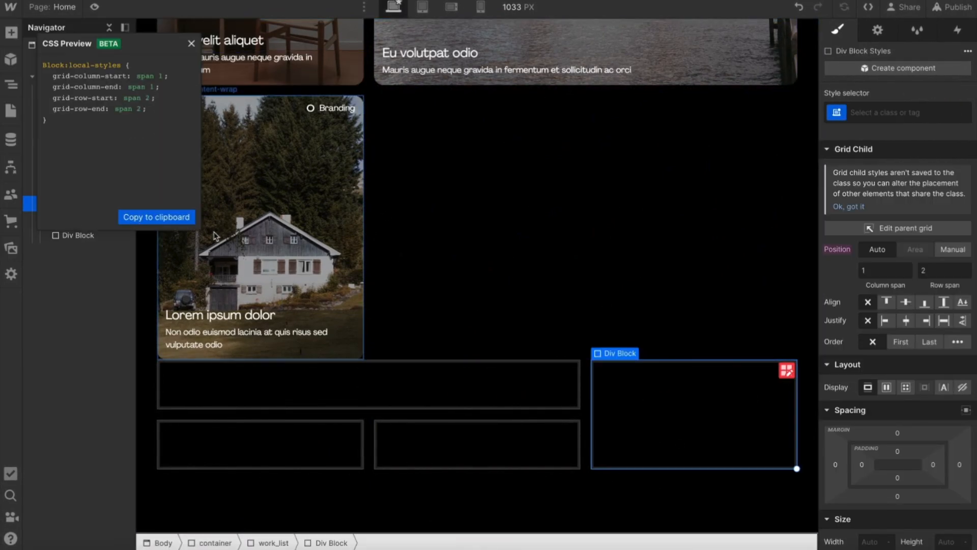
left_click(192, 45)
left_click(187, 44)
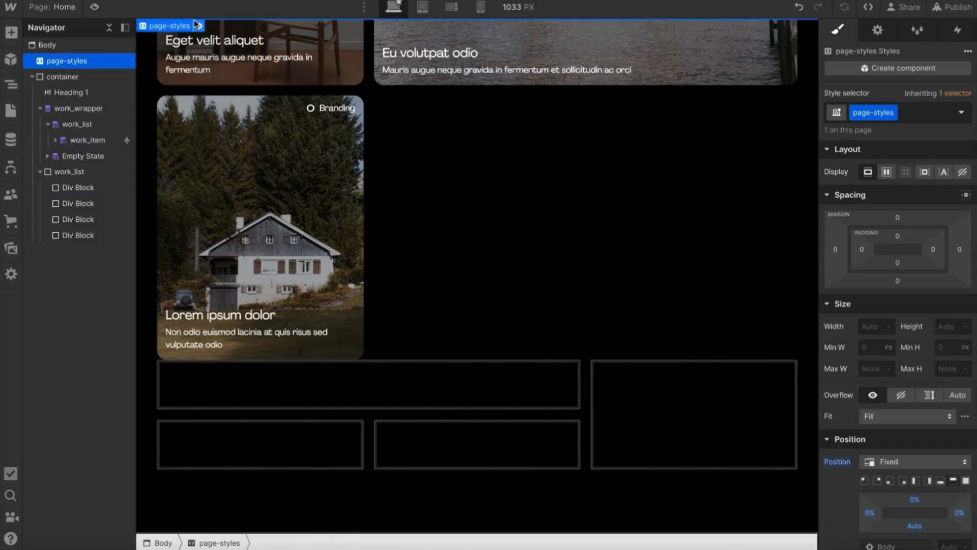
Step: Paste the copied CSS below the wide rule in the page-styles embed, change its selector to [item-style=tall], and save and close
left_click(197, 25)
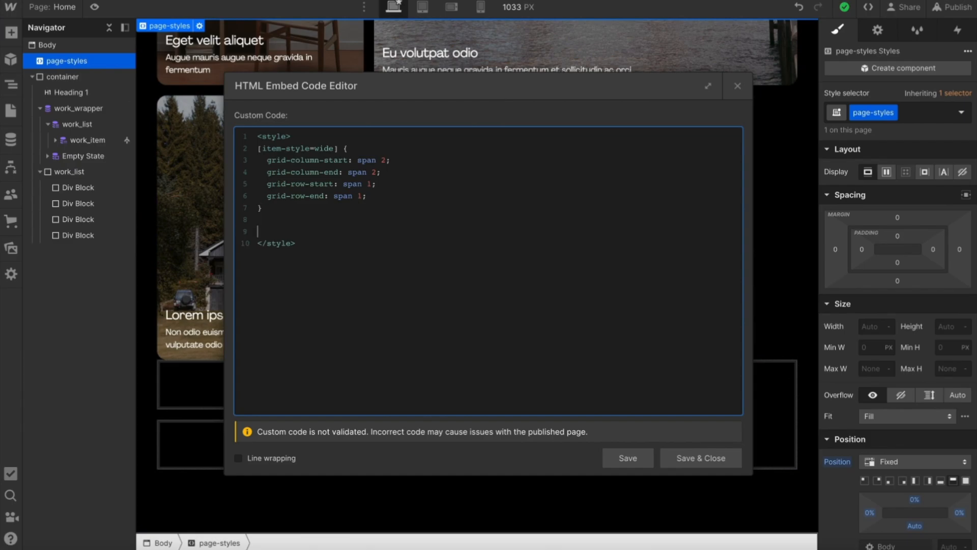
type(".Block:local-styles {   grid-column-start: span 1;   grid-column-end: span 1;   grid-row-start: span 2;   grid-row-end: span 2; }")
left_click_drag(348, 231, 237, 230)
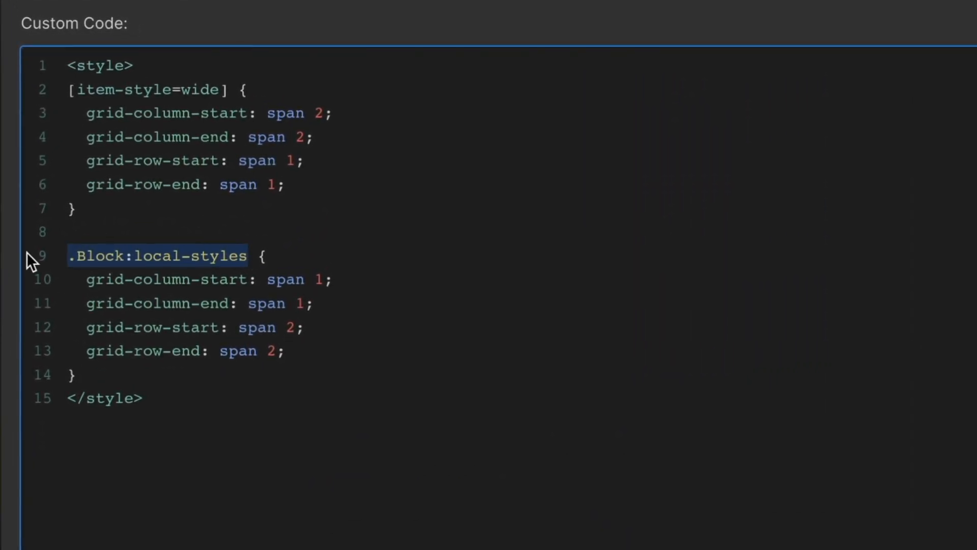
type("[item-style=tal")
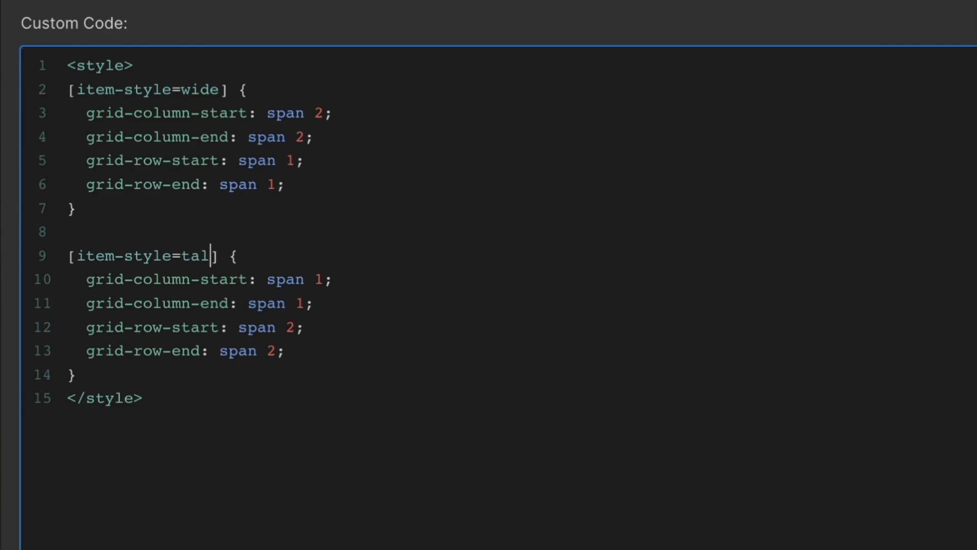
left_click(712, 480)
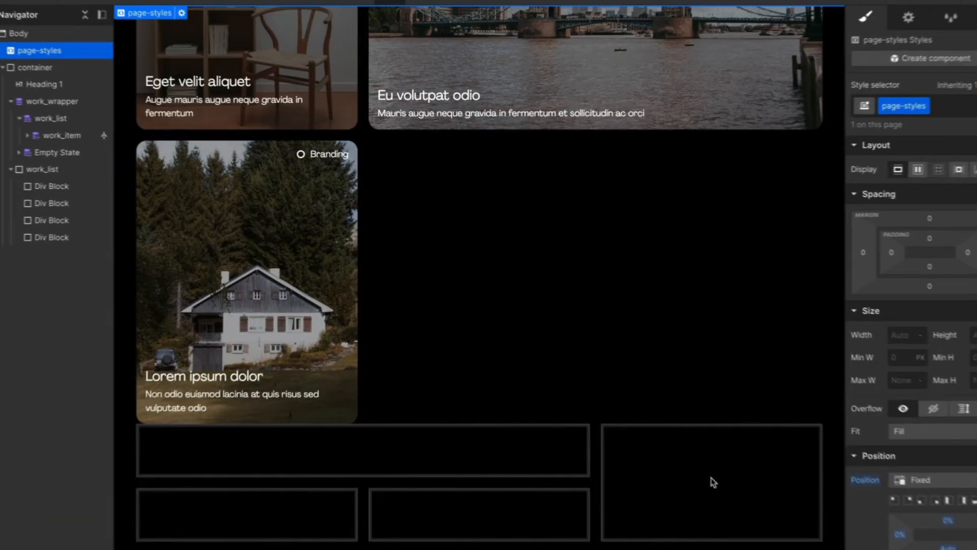
Step: Delete the placeholder work_list div together with its four div blocks
scroll(508, 445, "down", 2)
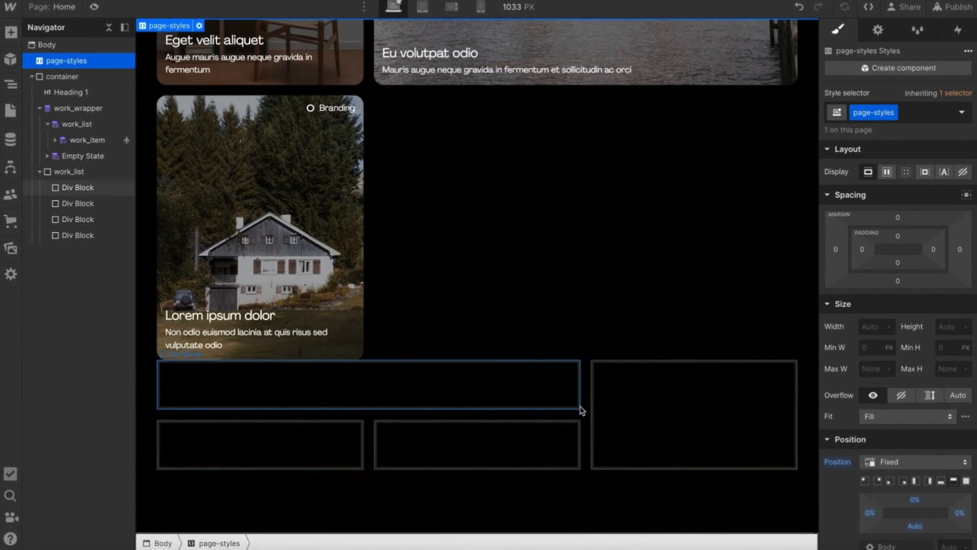
left_click(581, 410)
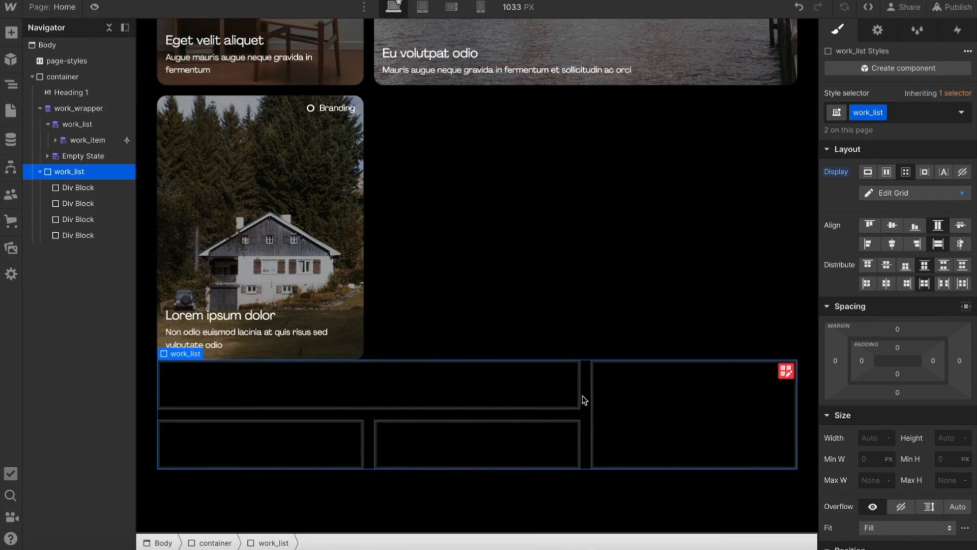
key("Delete")
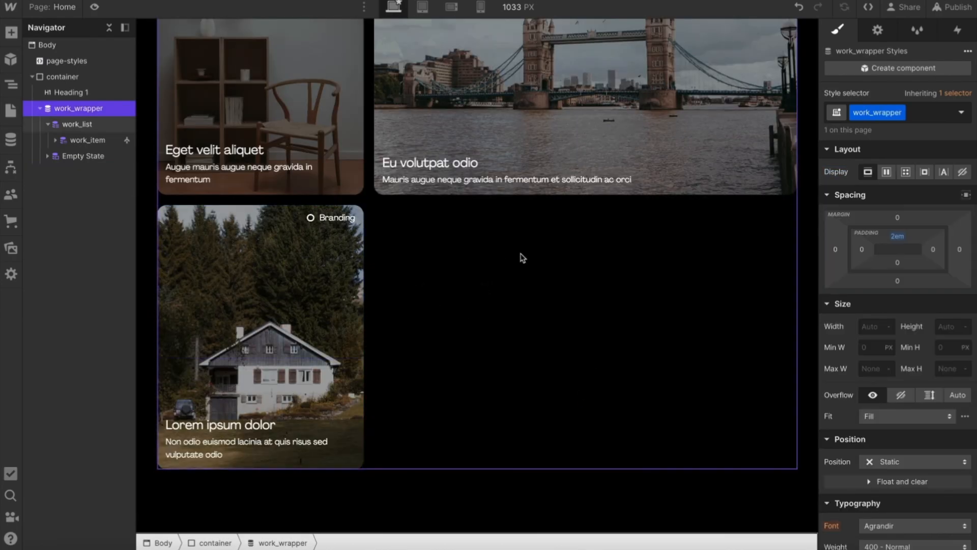
Step: Enable Dense in the grid settings of the Collection's work_list so that items fill the empty cells, and review the layout
scroll(600, 185, "up", 10)
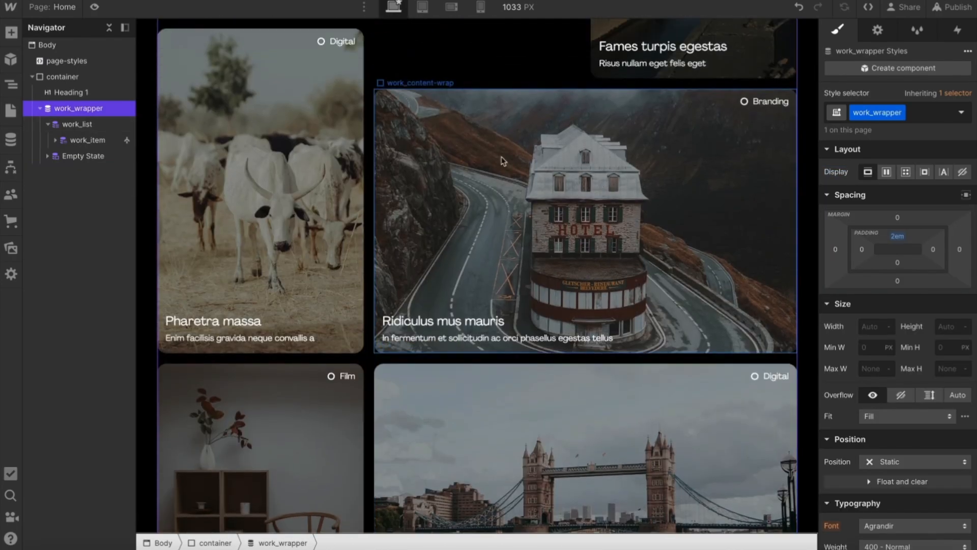
scroll(600, 127, "up", 10)
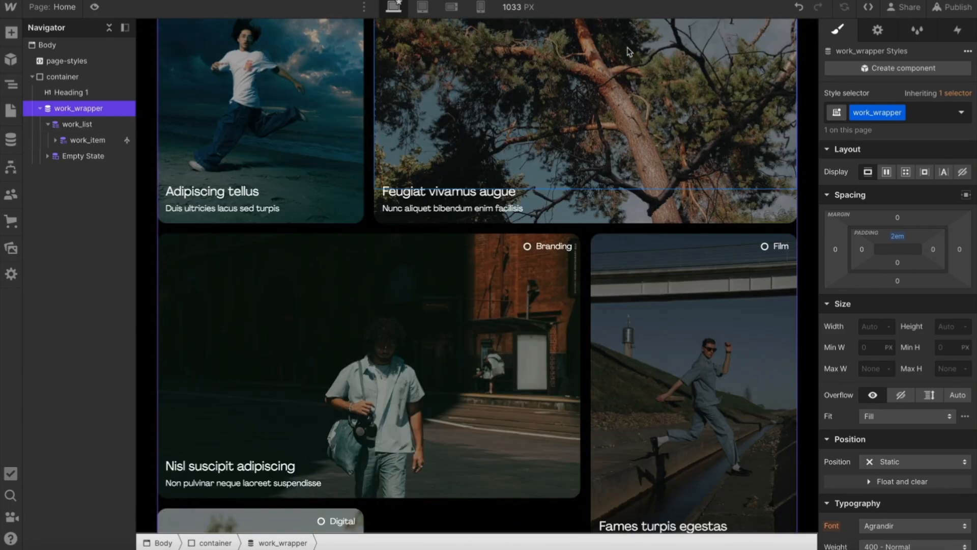
scroll(625, 111, "down", 5)
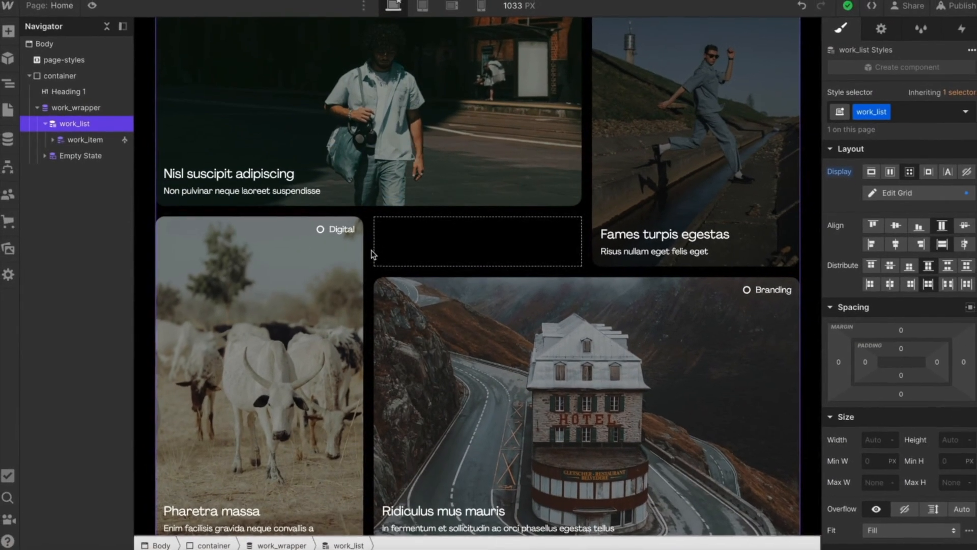
scroll(373, 255, "down", 6)
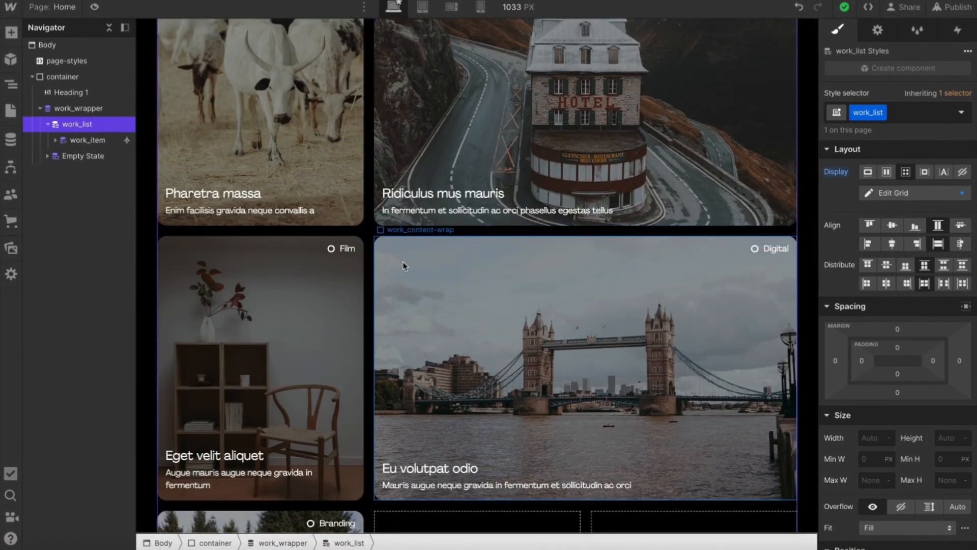
scroll(403, 265, "up", 5)
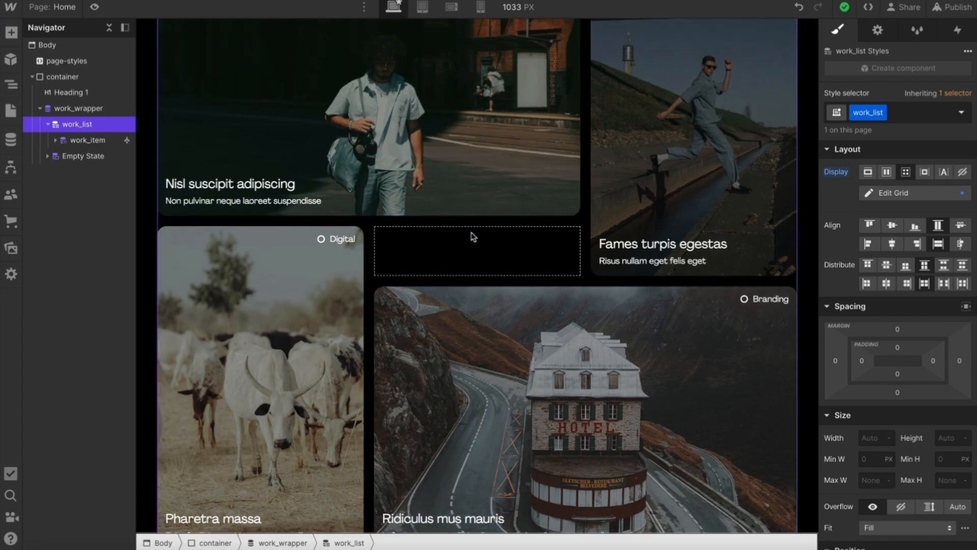
left_click(885, 194)
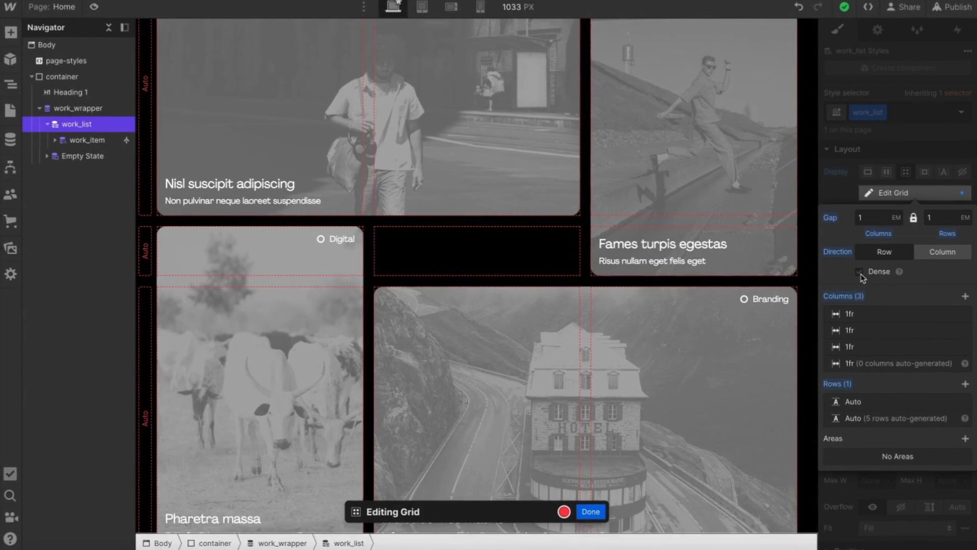
left_click(860, 272)
left_click(888, 138)
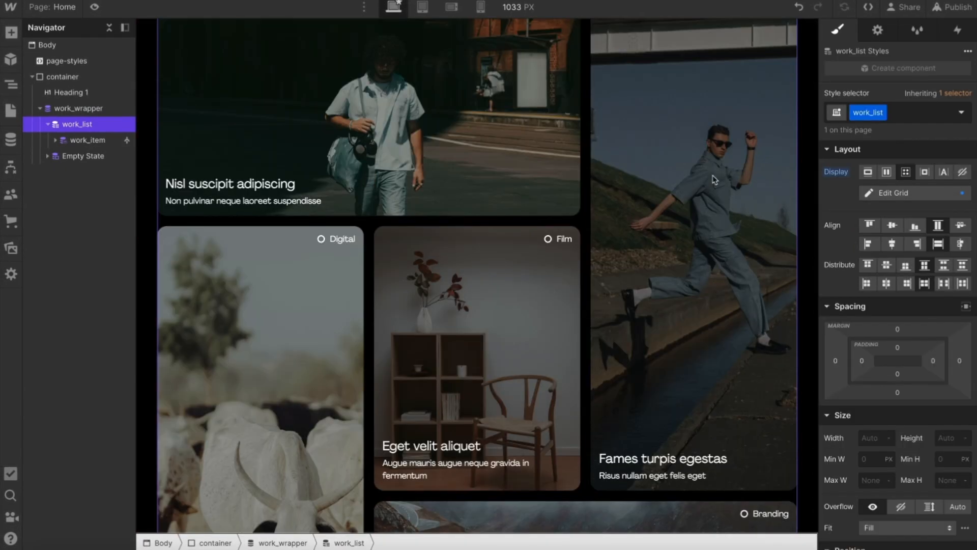
scroll(457, 332, "down", 10)
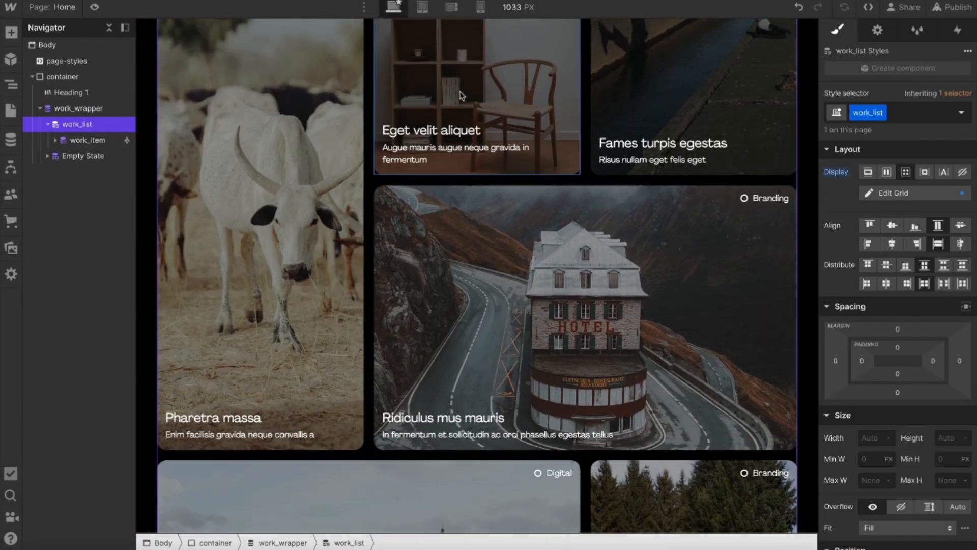
scroll(570, 294, "down", 1)
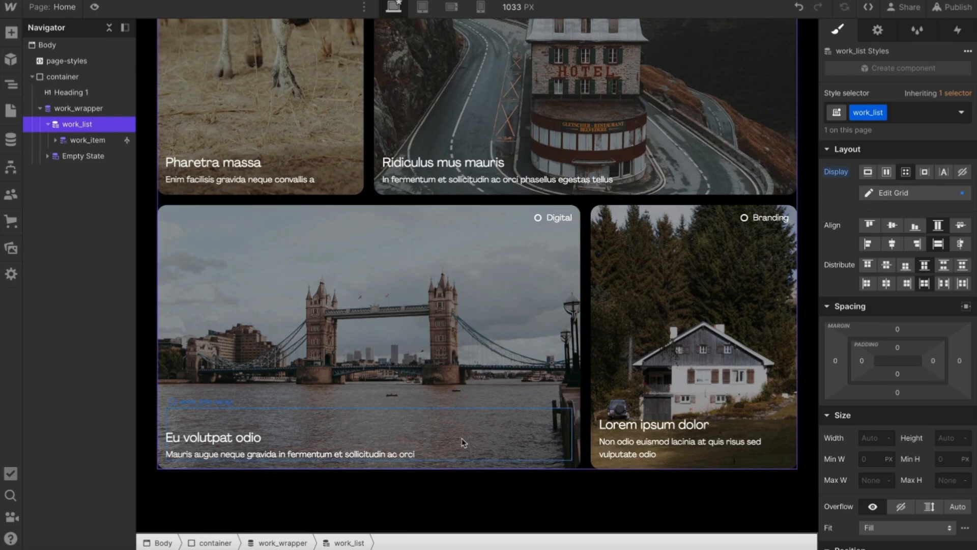
Step: Examine the dense portfolio grid on desktop, and compare its layout at the tablet and mobile landscape breakpoints
scroll(331, 410, "up", 7)
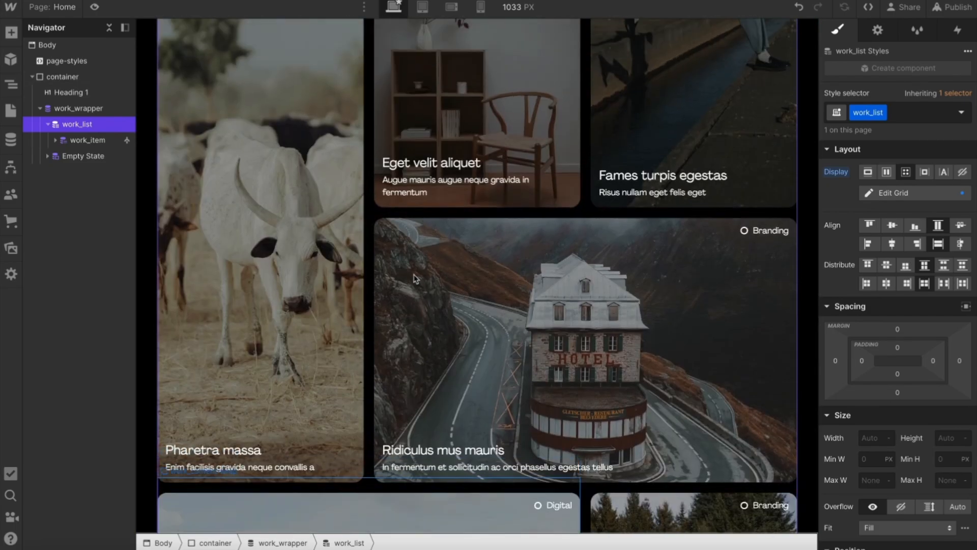
scroll(522, 150, "up", 2)
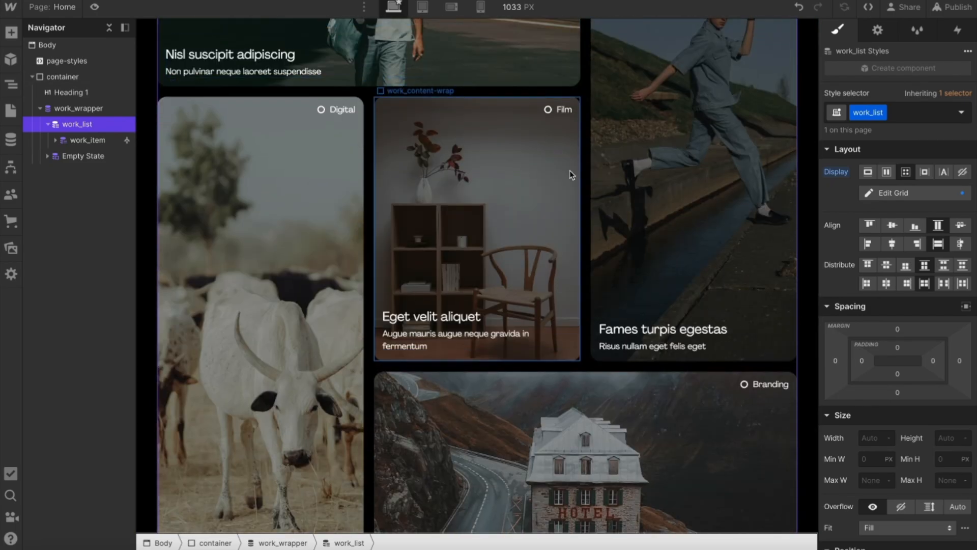
scroll(587, 122, "up", 2)
scroll(615, 154, "up", 10)
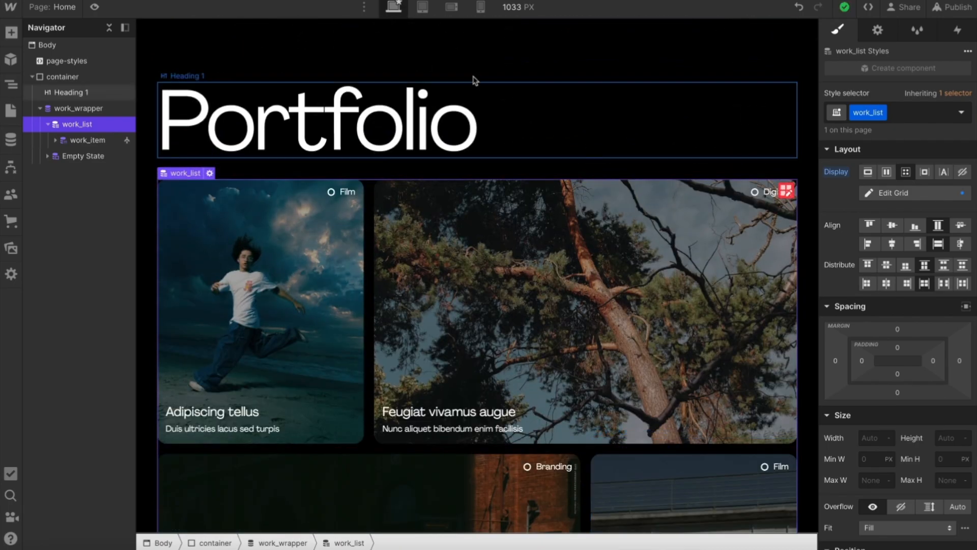
left_click(423, 7)
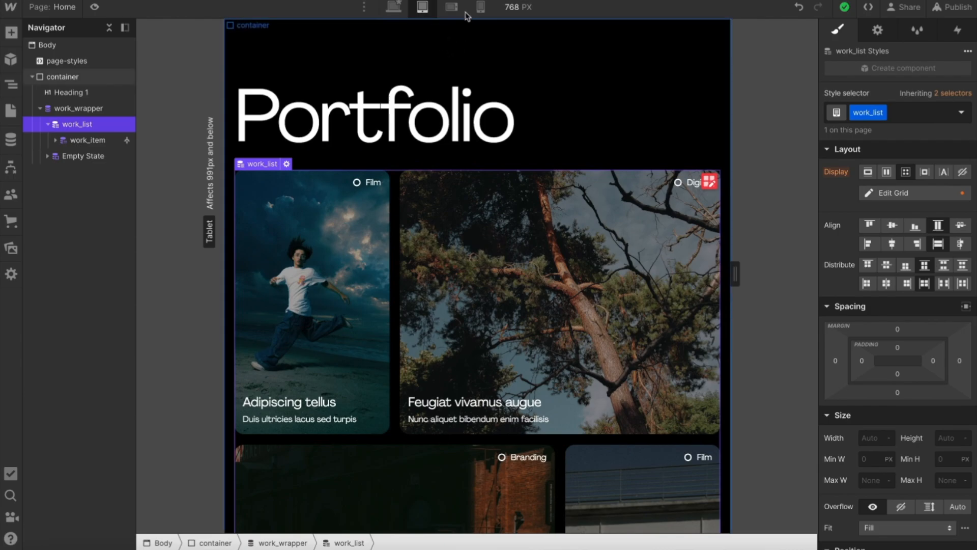
left_click(450, 9)
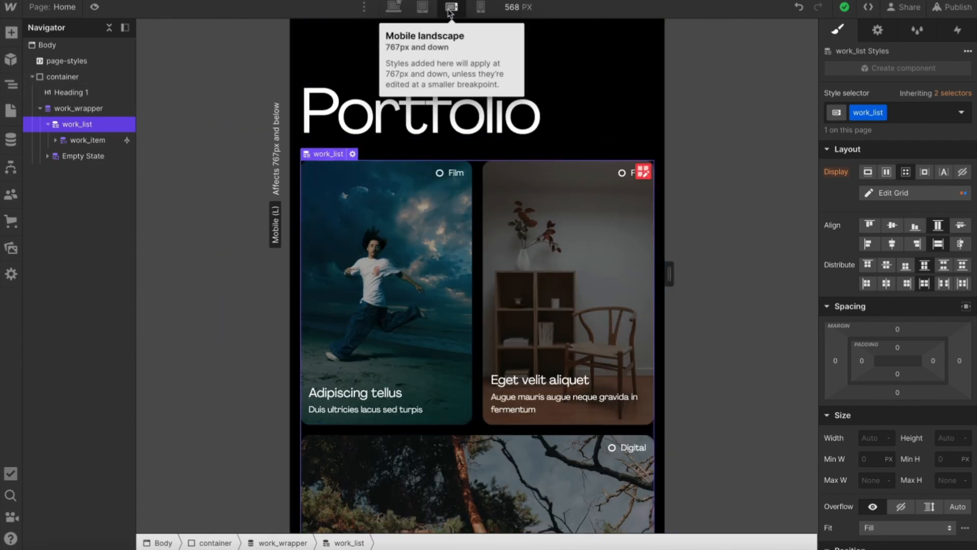
left_click(422, 6)
mouse_move(756, 274)
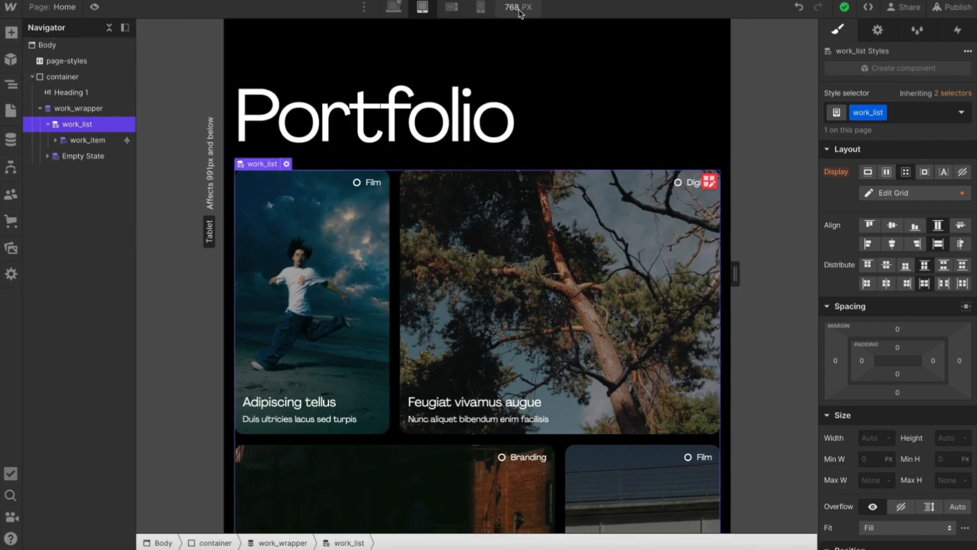
left_click(68, 59)
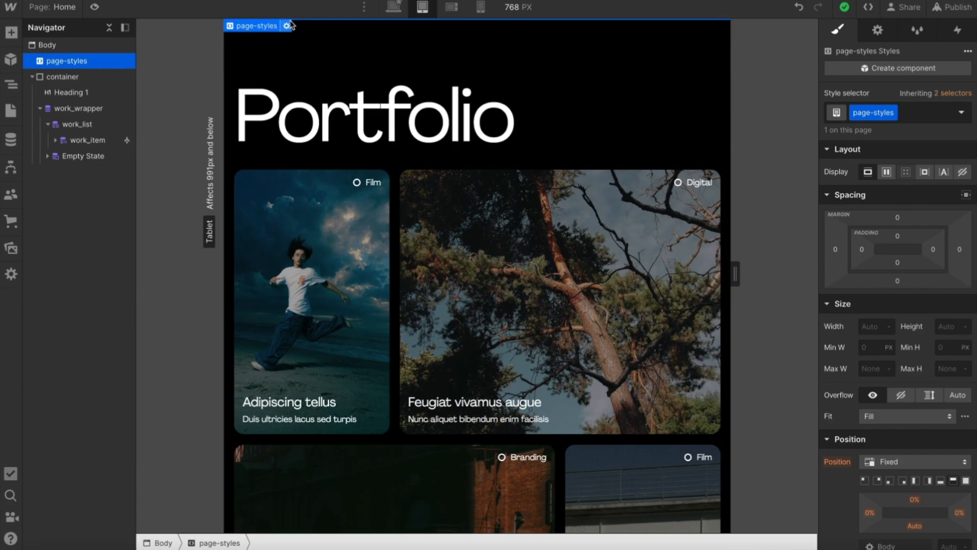
left_click(288, 26)
key("Return")
type("@media screen and (min-width: 768px) {  }")
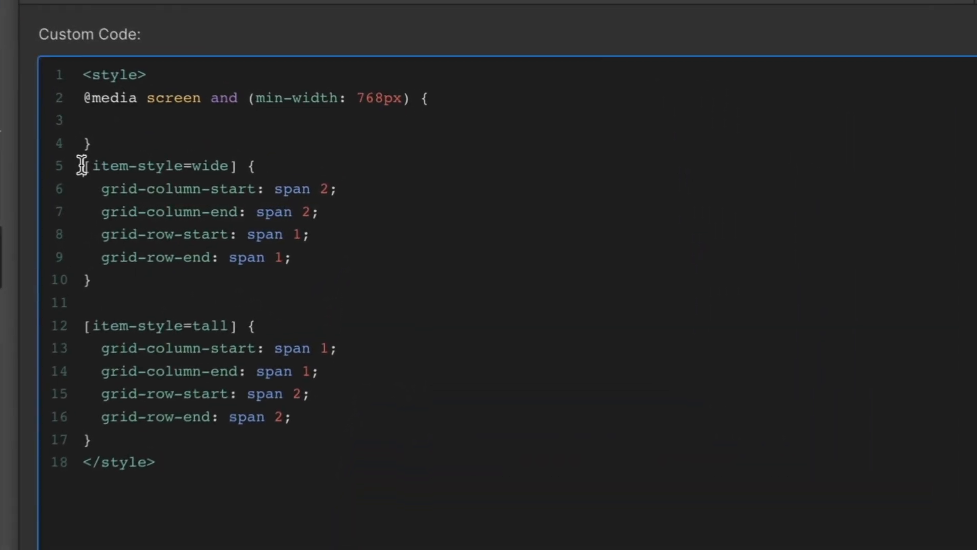
Step: Move the [item-style=wide] and [item-style=tall] rules inside the 768px media query, removing its blank line
left_click_drag(259, 183, 297, 320)
left_click_drag(147, 437, 144, 442)
key("ctrl+c")
key("BackSpace")
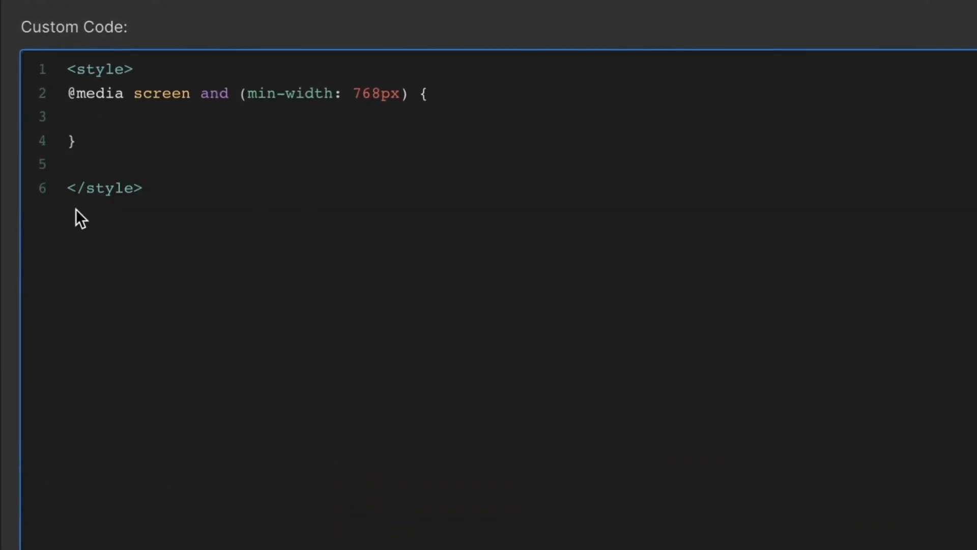
key("BackSpace")
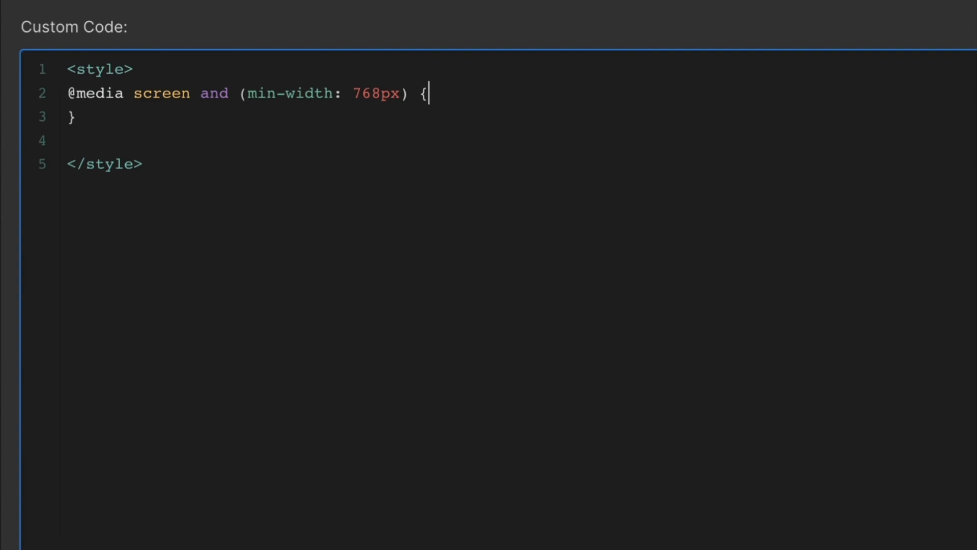
key("Return")
key("ctrl+v")
Step: Indent the wide and tall rules one level within the media query, and save and close the embed
left_click_drag(96, 395, 10, 124)
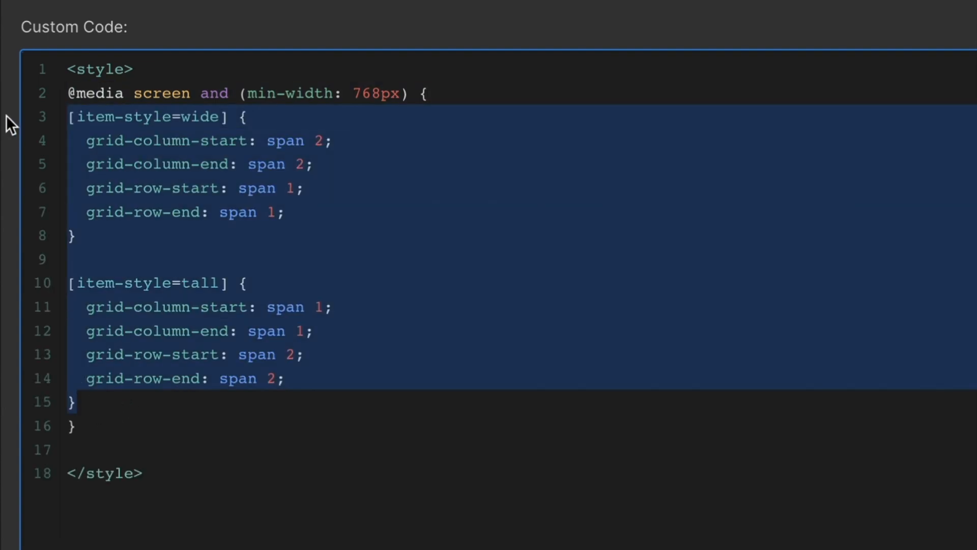
key("Tab")
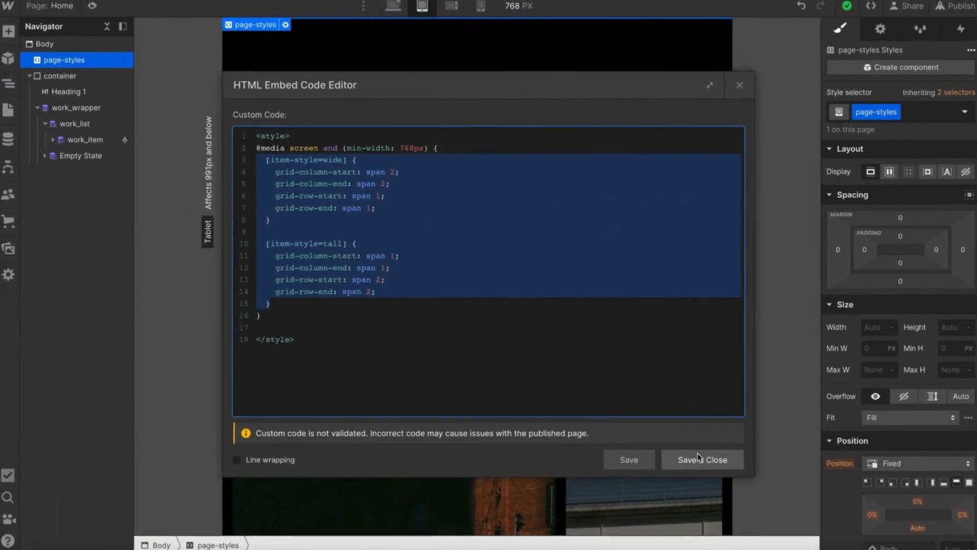
left_click(698, 458)
Step: Review the portfolio grid at the desktop, tablet, mobile landscape and mobile portrait breakpoints, and preview the page at desktop size
left_click(394, 6)
left_click(423, 7)
left_click(451, 7)
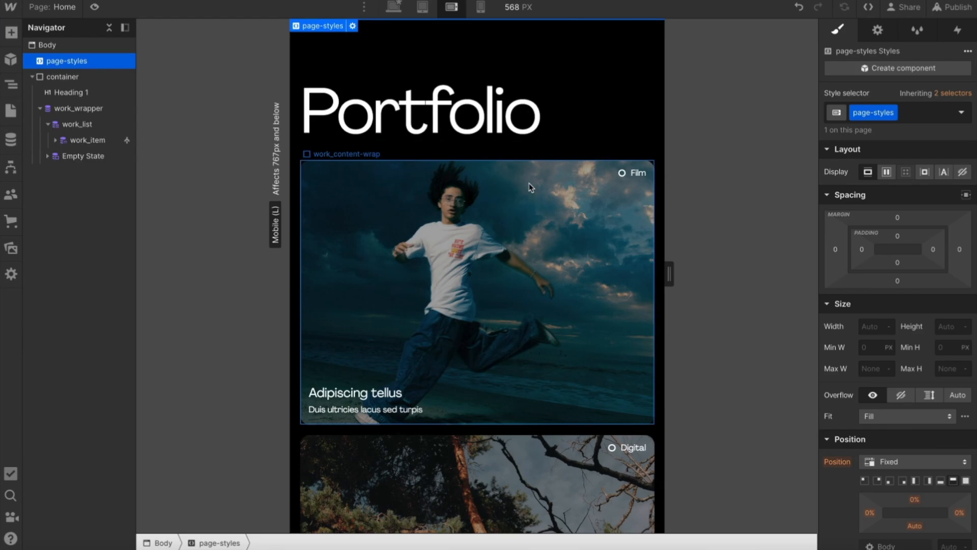
left_click(480, 7)
scroll(517, 232, "down", 10)
scroll(516, 231, "up", 10)
left_click(393, 7)
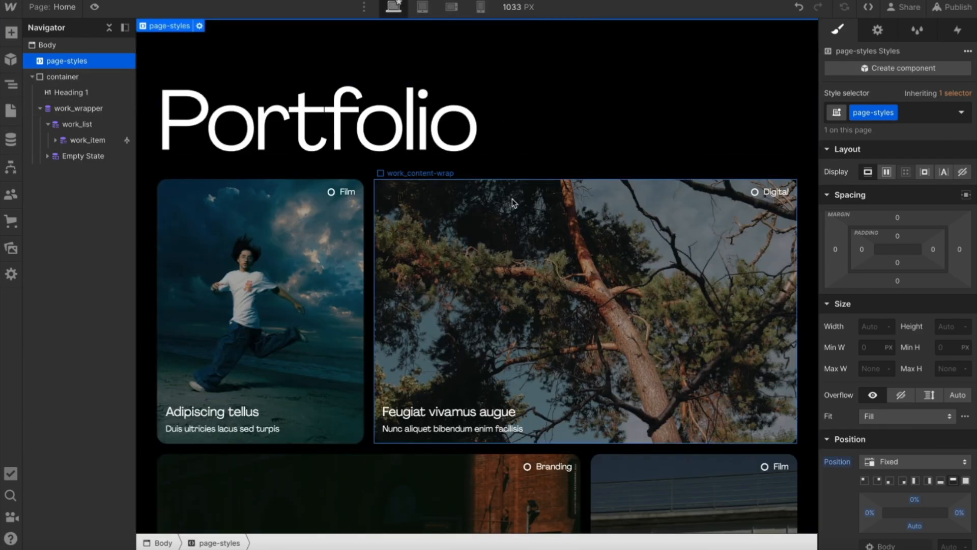
left_click(94, 7)
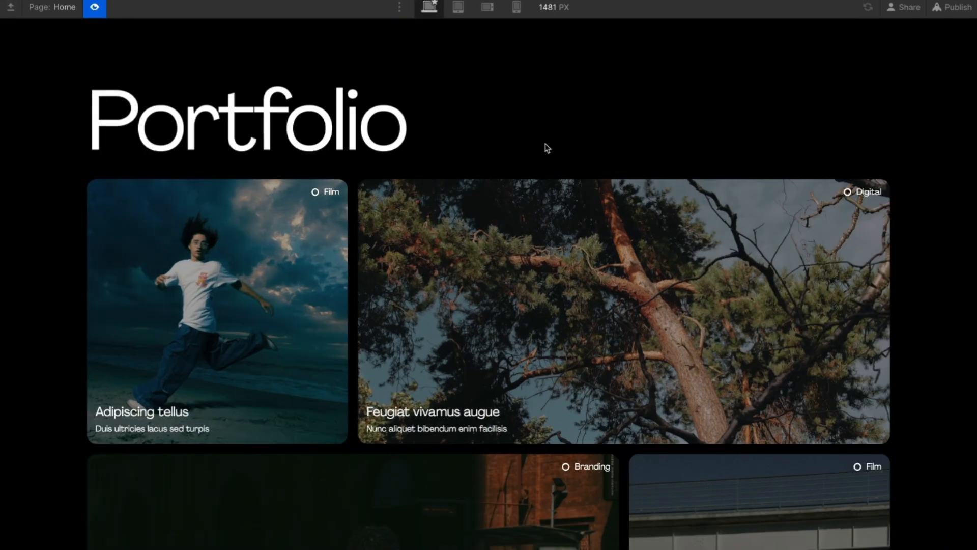